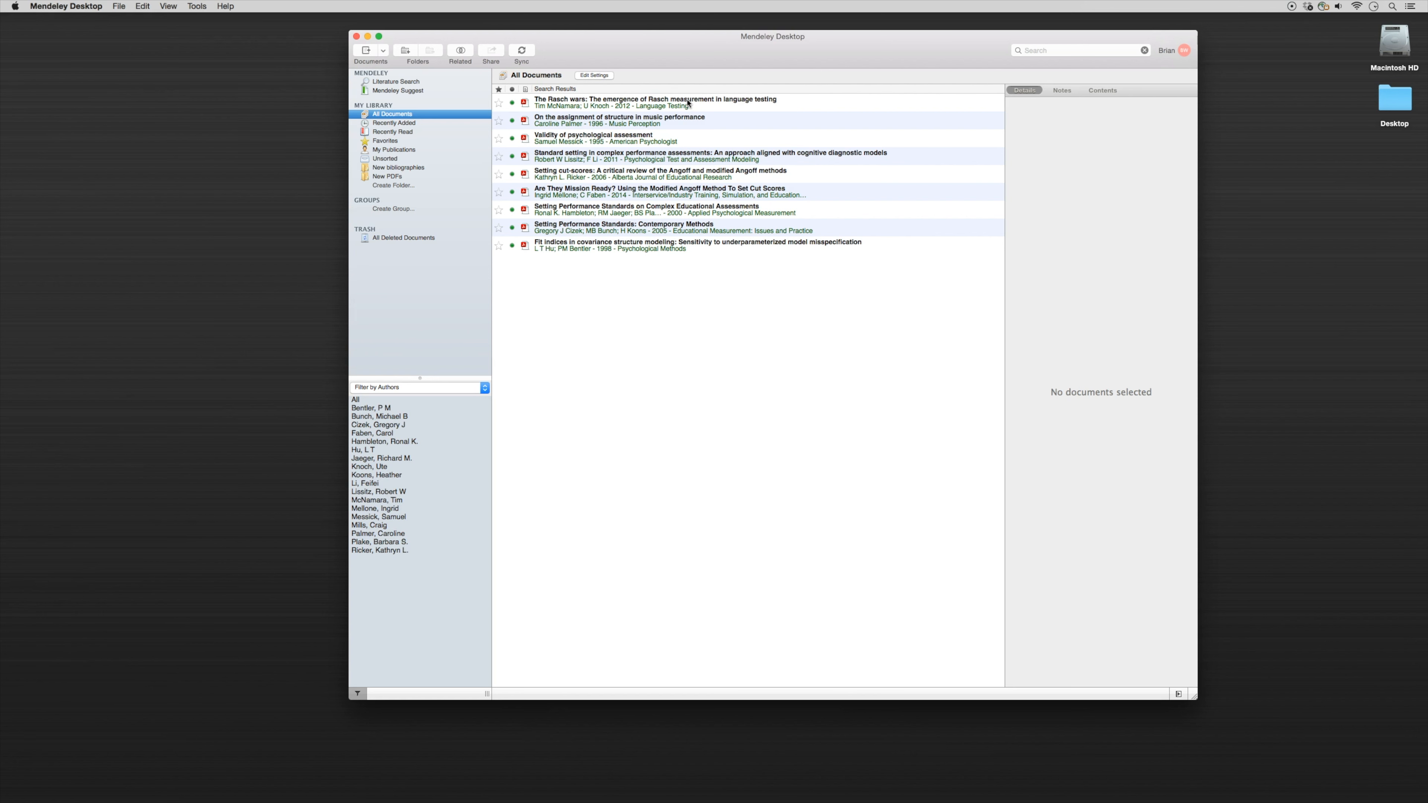
Open the "Validity of psychological assessment" article with its notes showing and add a title note reading "This is a great article! Check page 7 for reference!".
double_click(664, 138)
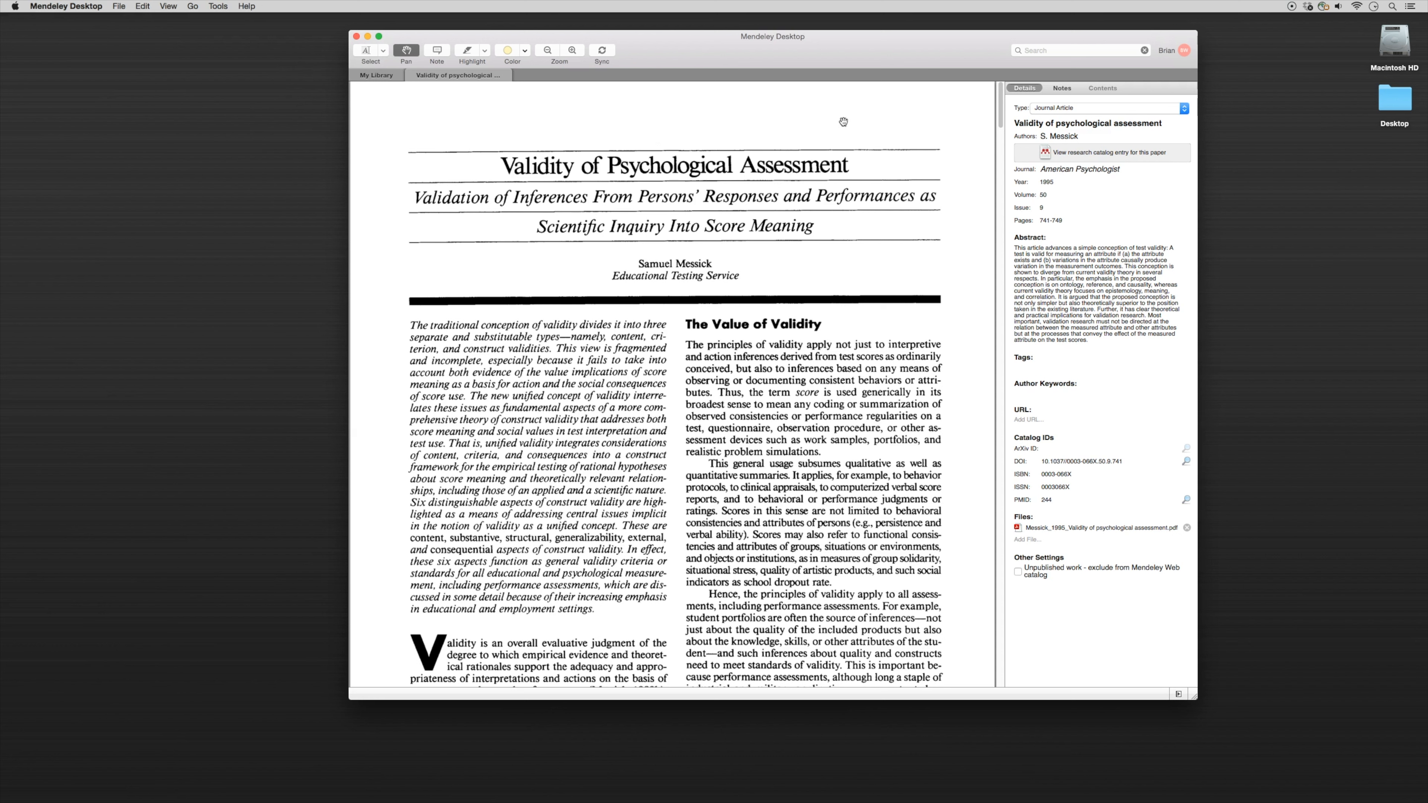
click(1063, 88)
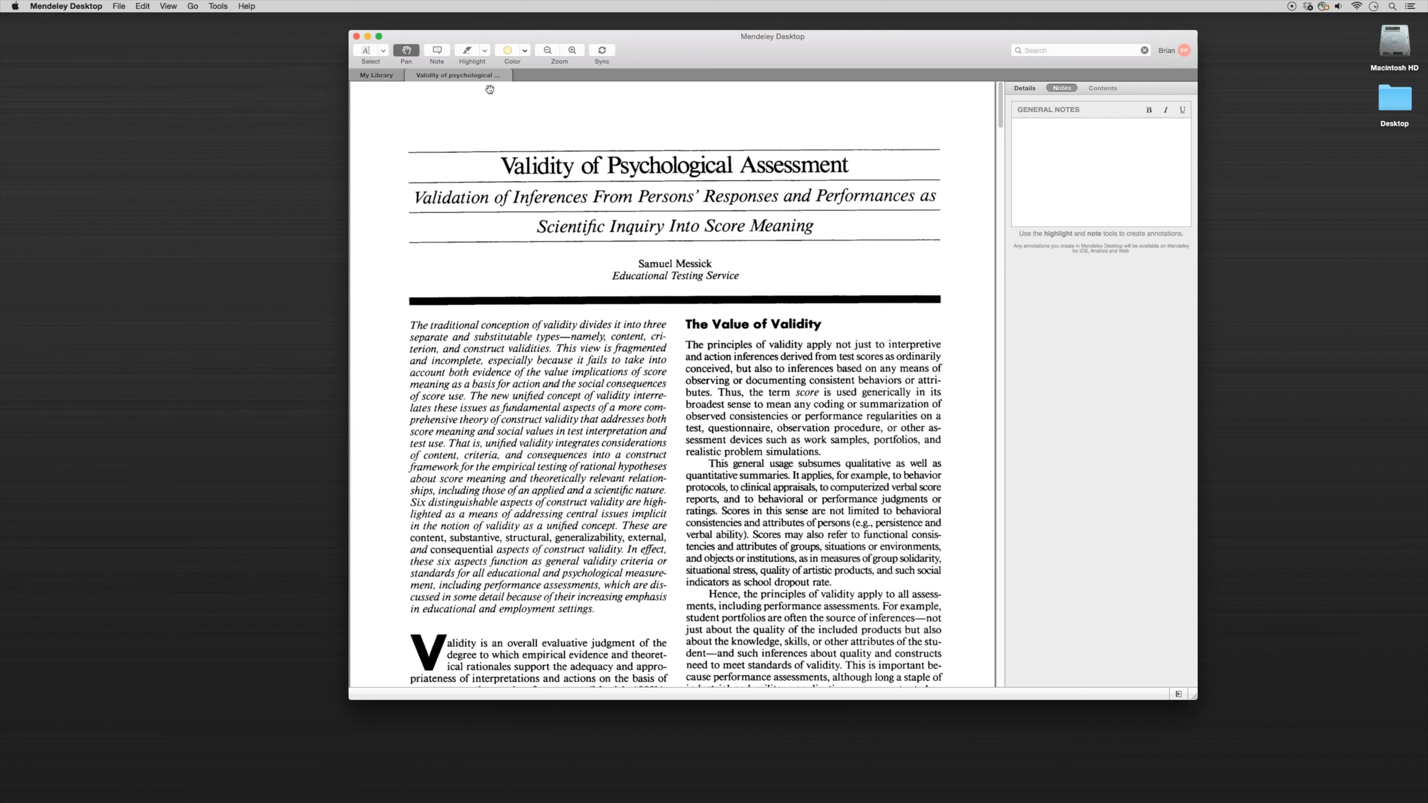
click(437, 51)
click(509, 166)
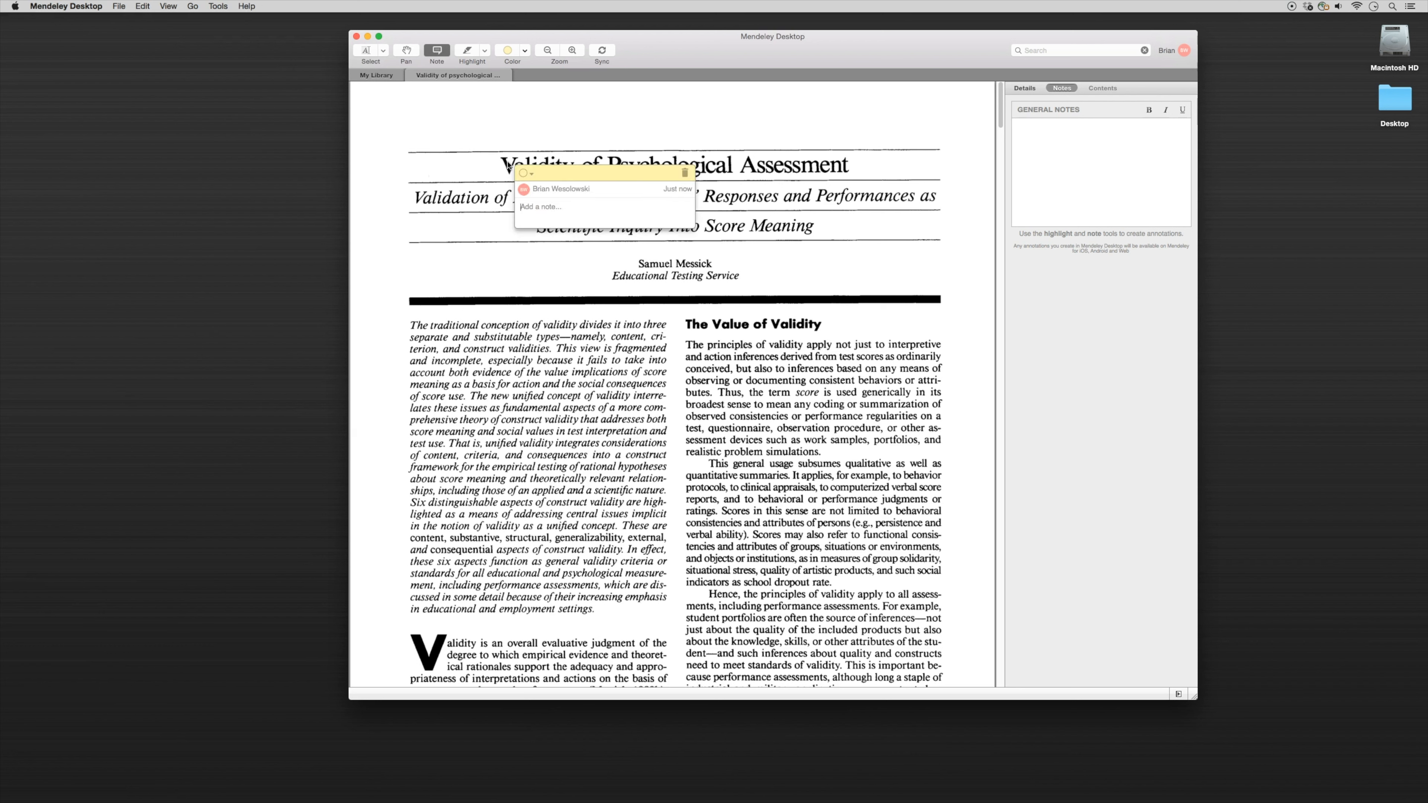
text(This )
text(is a gre)
text(at article)
text(!  Check pag)
text(e 7 for refe)
text(rence!)
Recolor the title note green, and try changing it to blue as well.
click(531, 173)
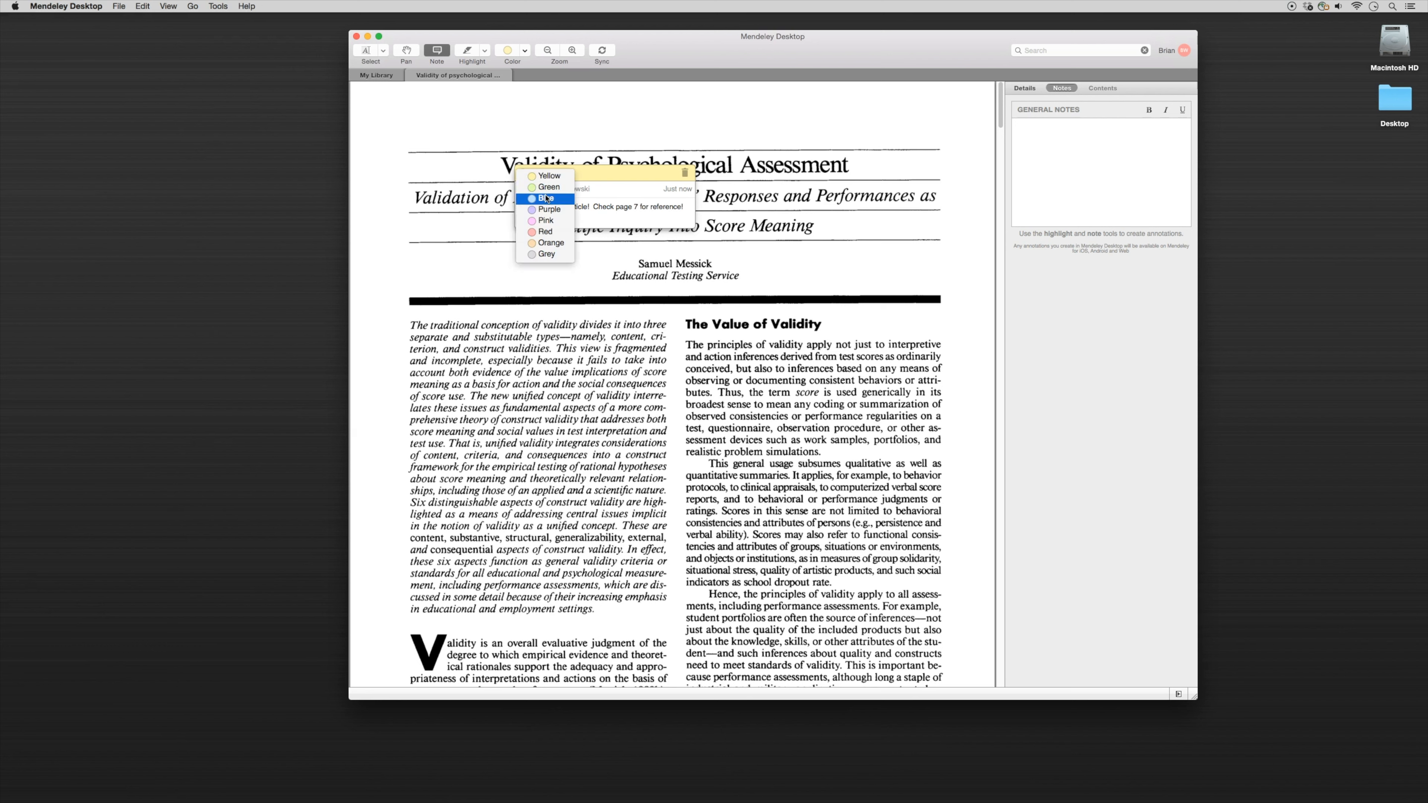
click(545, 190)
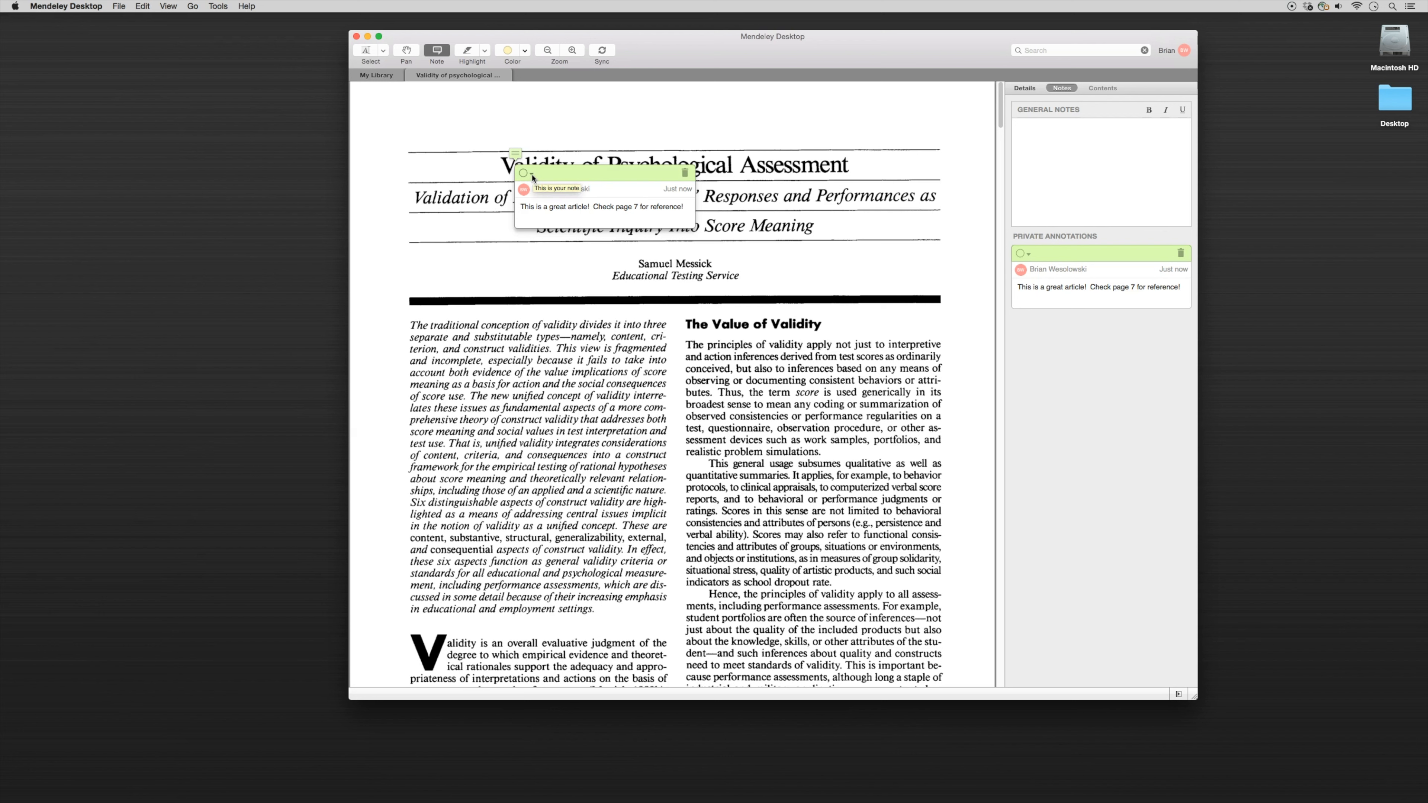
click(532, 175)
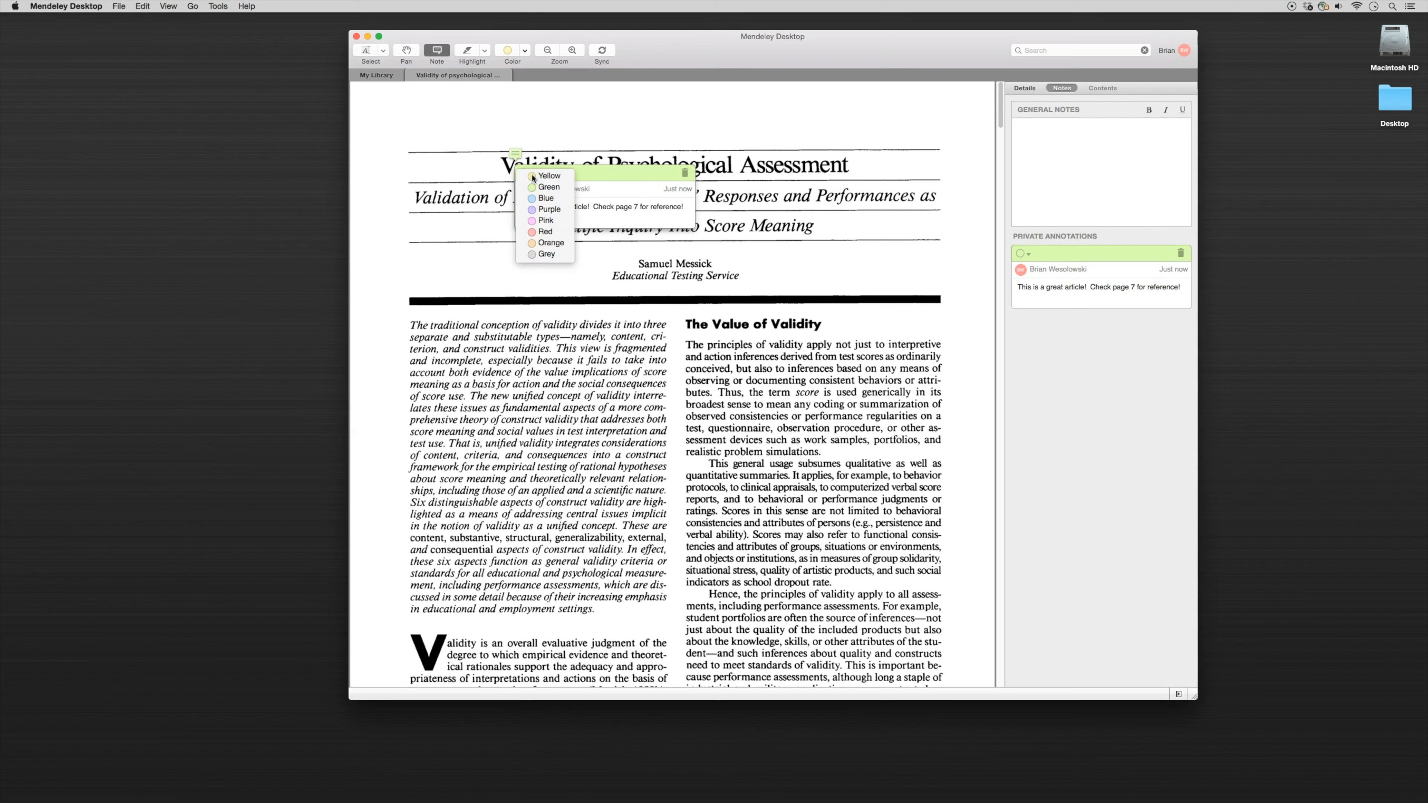
click(542, 199)
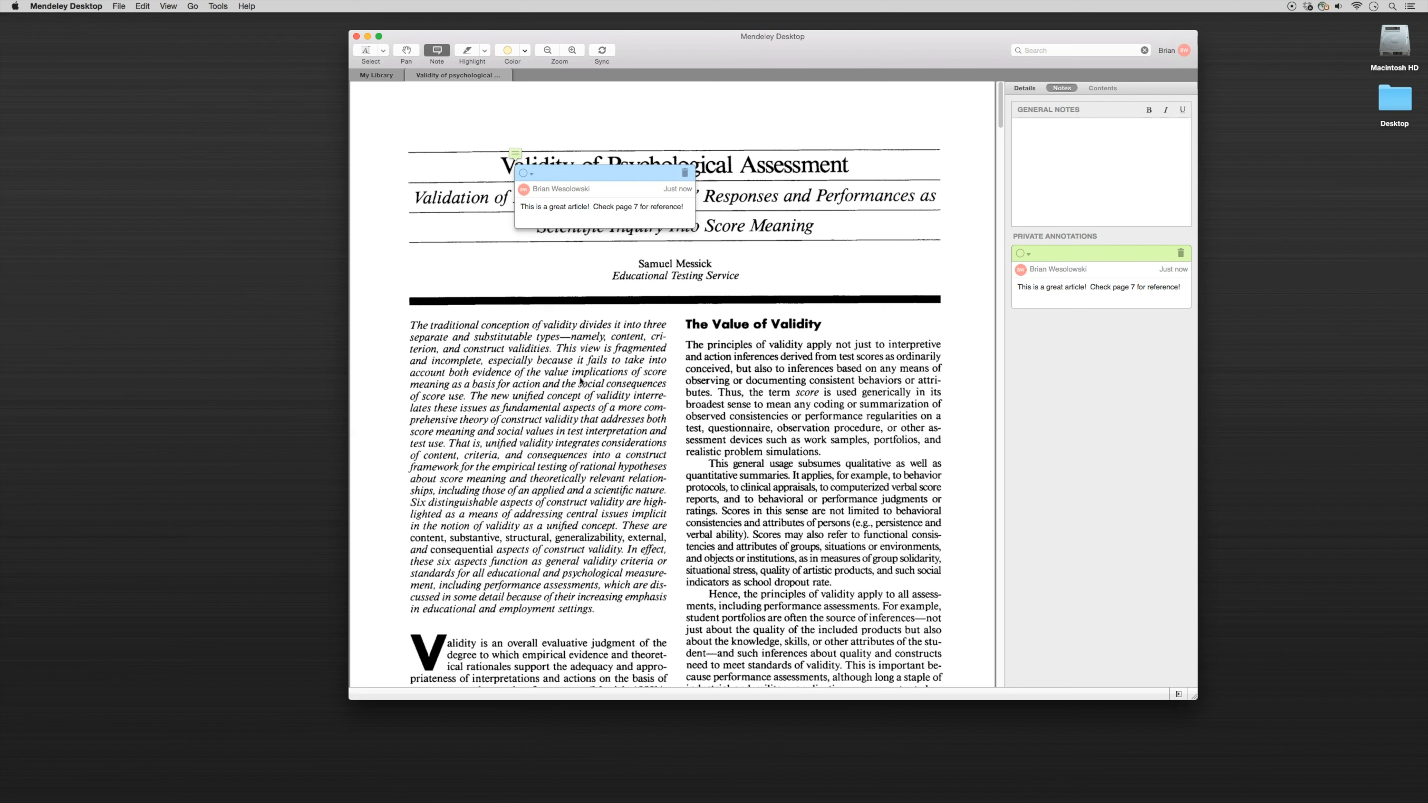
Add a note at the heading "The Value of Validity" reading "The value of validity! Important!".
click(437, 51)
click(690, 325)
text(The value of )
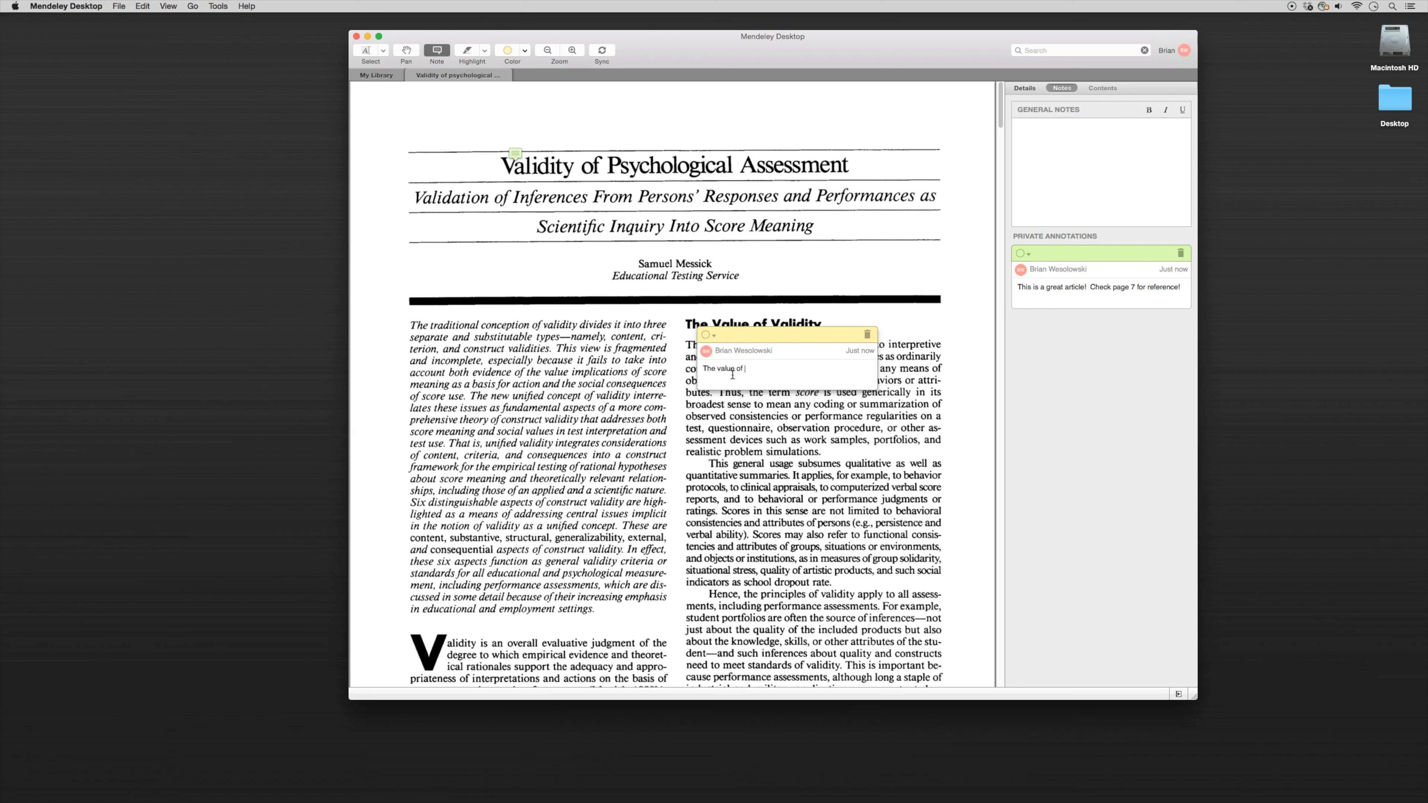
text(validity!  Important!)
click(811, 444)
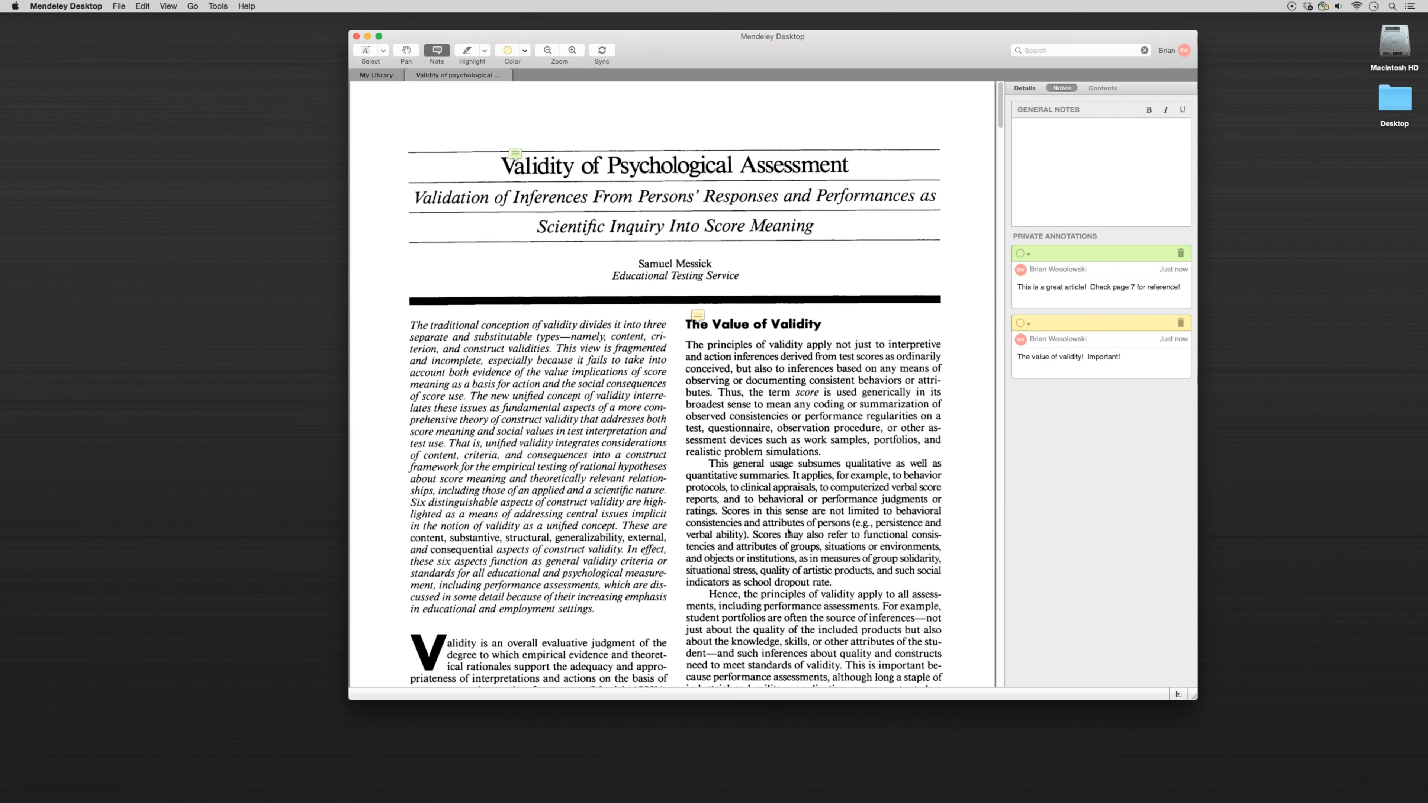
Highlight the text "The traditional conception of" in the abstract and "res may also refer to functional" under The Value of Validity.
scroll(788, 532, down, 10)
scroll(789, 537, up, 10)
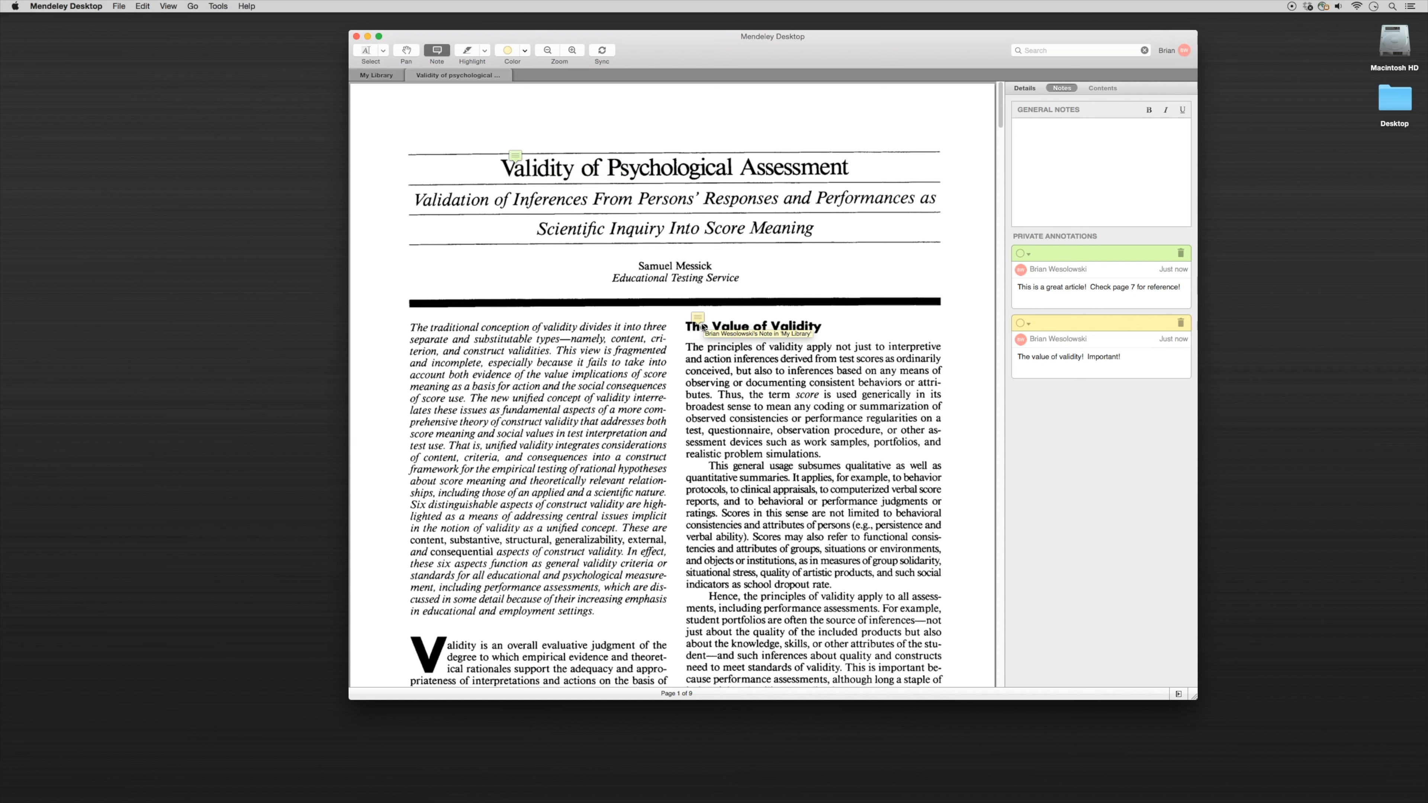
click(485, 50)
click(515, 65)
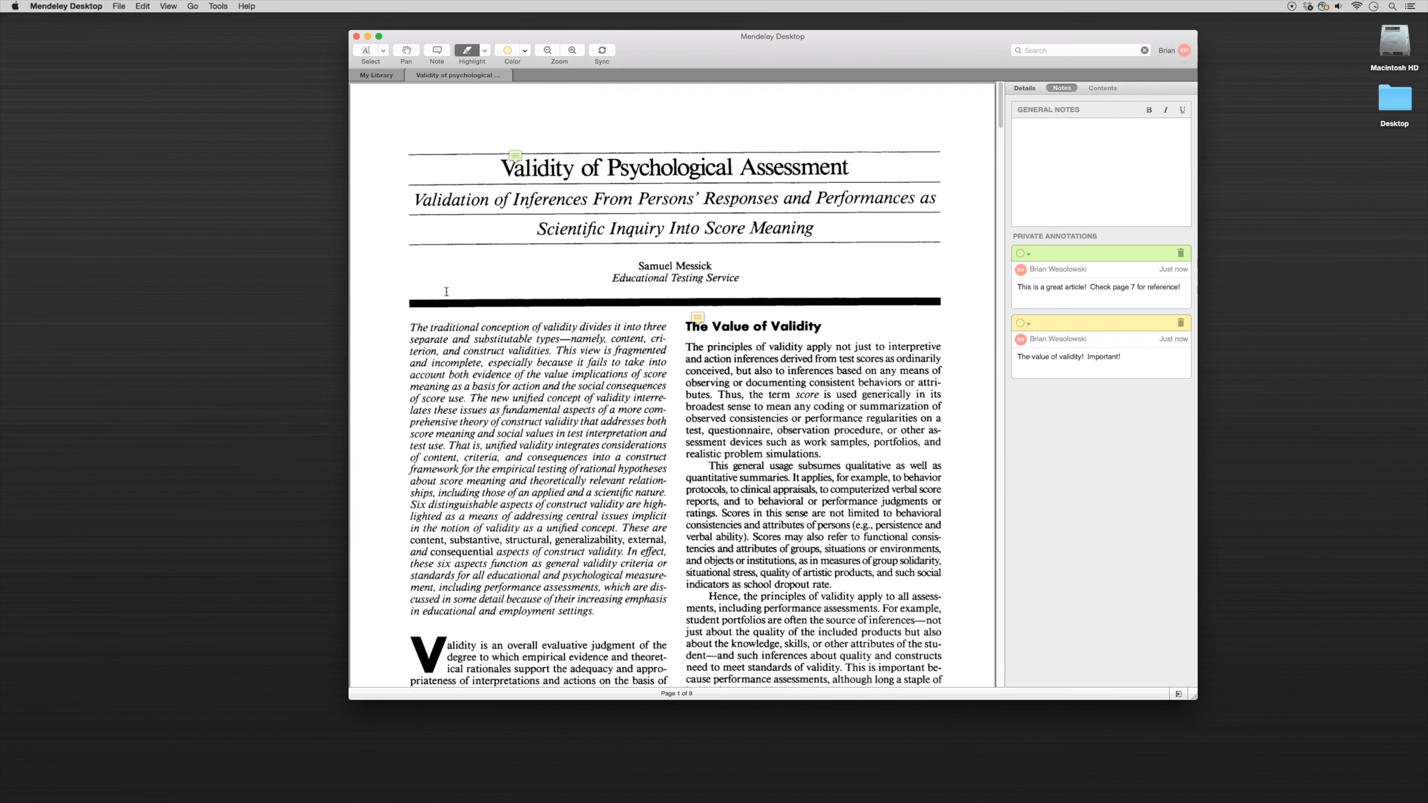
drag(415, 329, 538, 327)
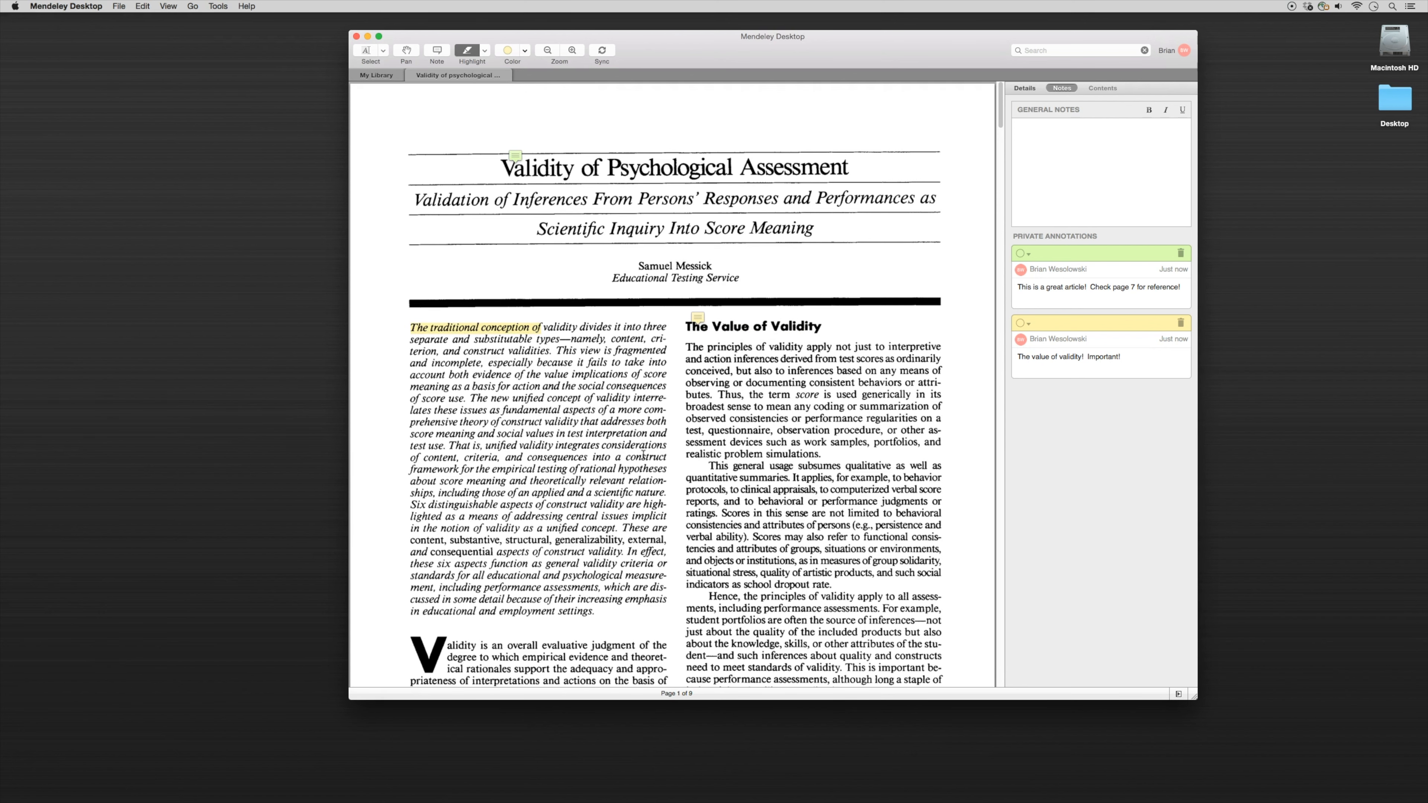
scroll(555, 366, down, 3)
drag(770, 452, 906, 452)
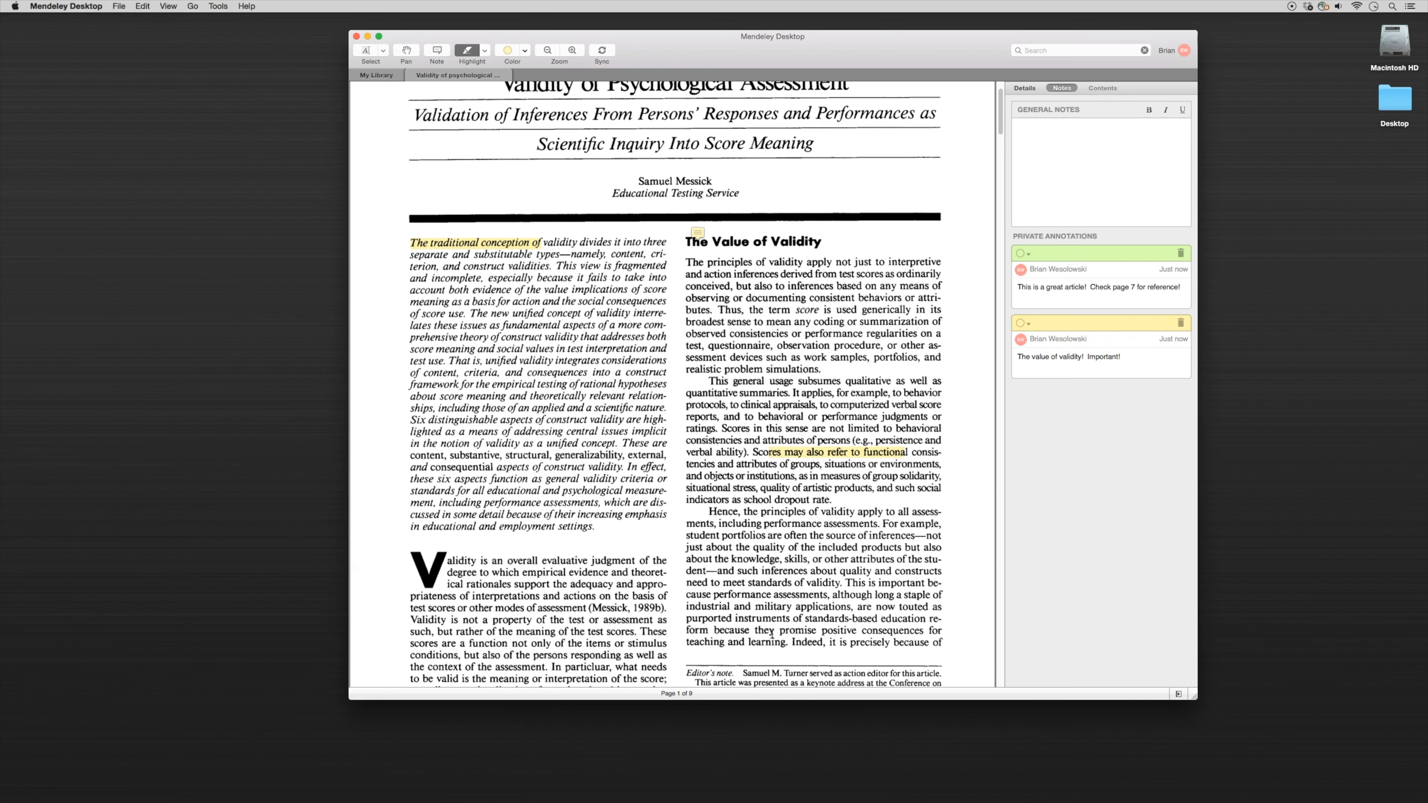
On page 2, highlight the sentence from "A fundamental feature of construct validity" to "1983)" and attach a note beside it reading "important point!".
scroll(772, 634, down, 15)
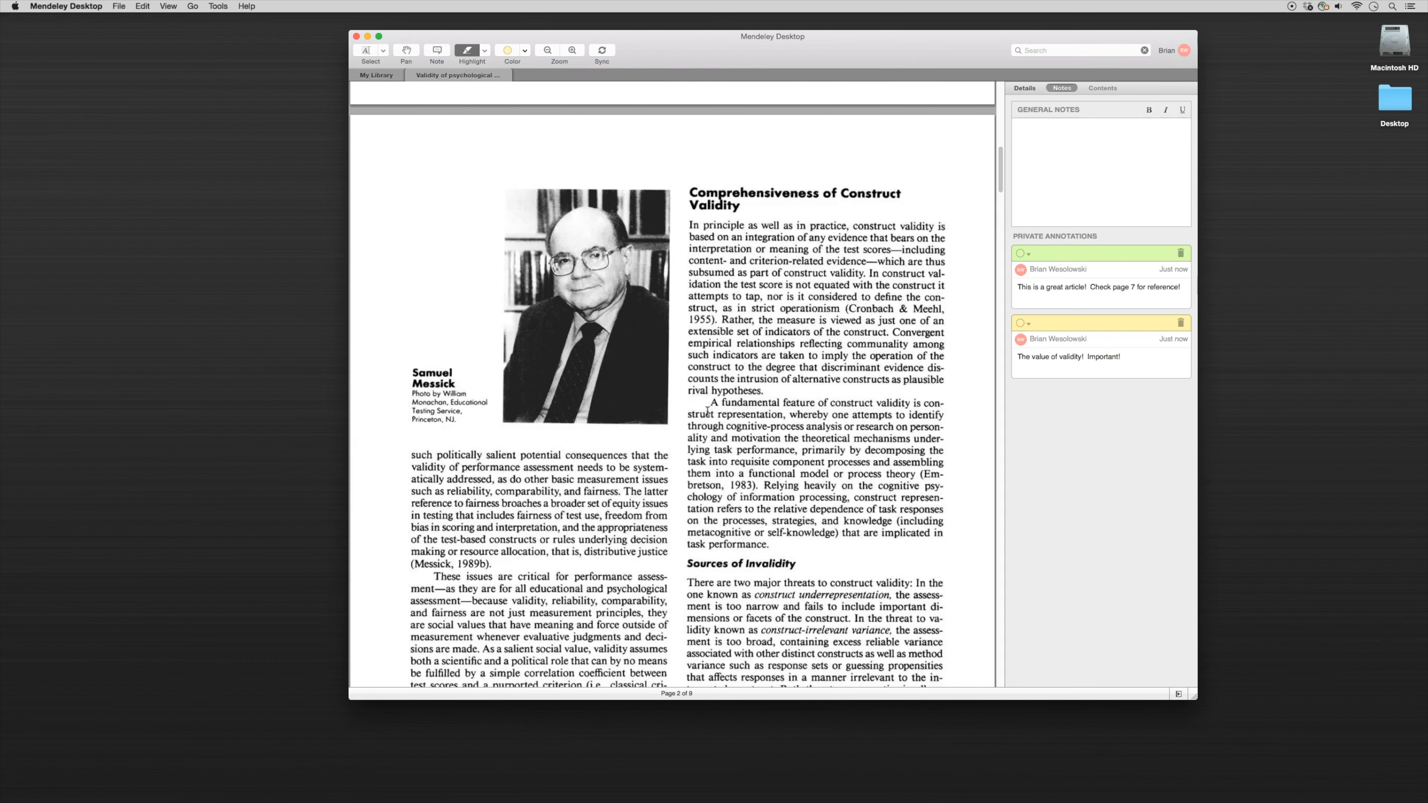
drag(709, 404, 758, 486)
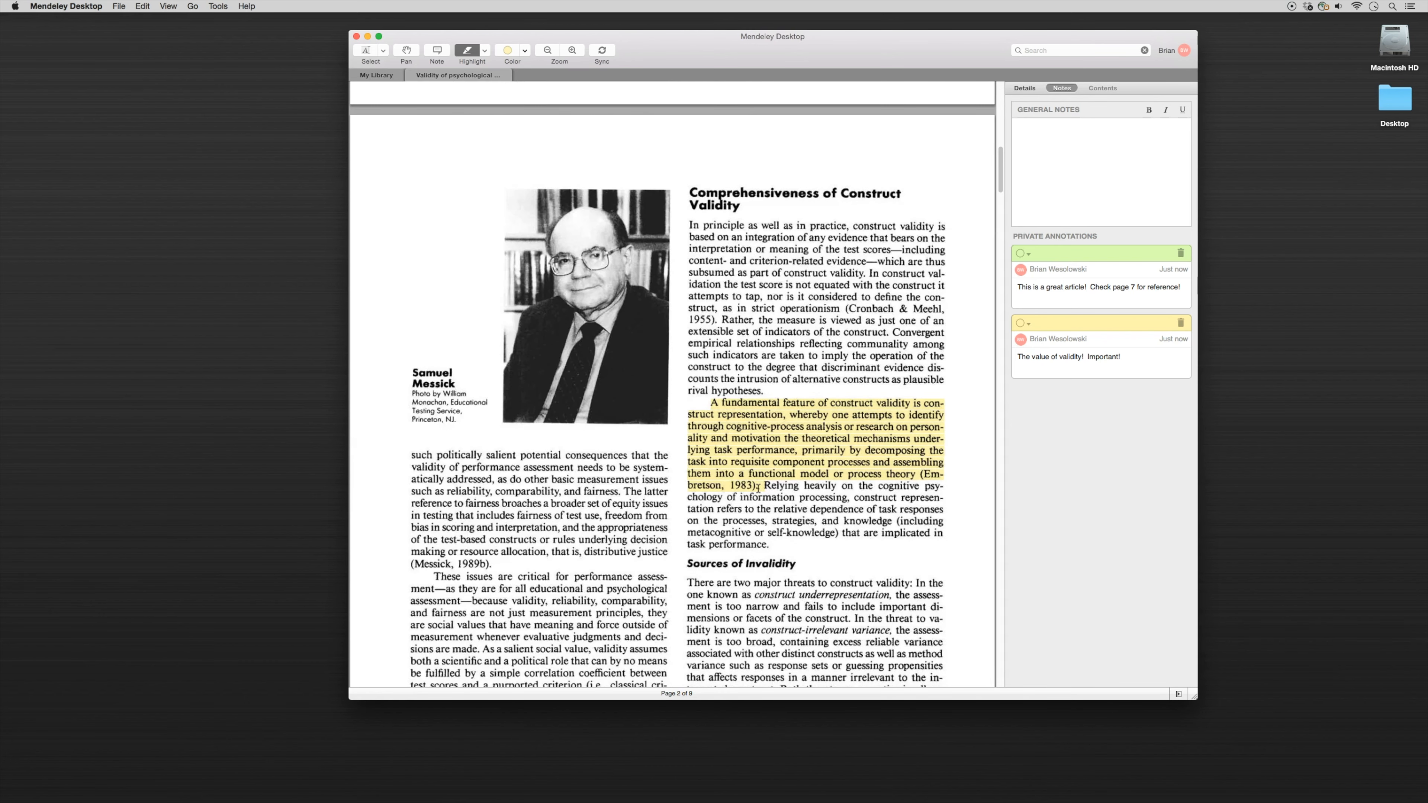
click(433, 55)
click(956, 420)
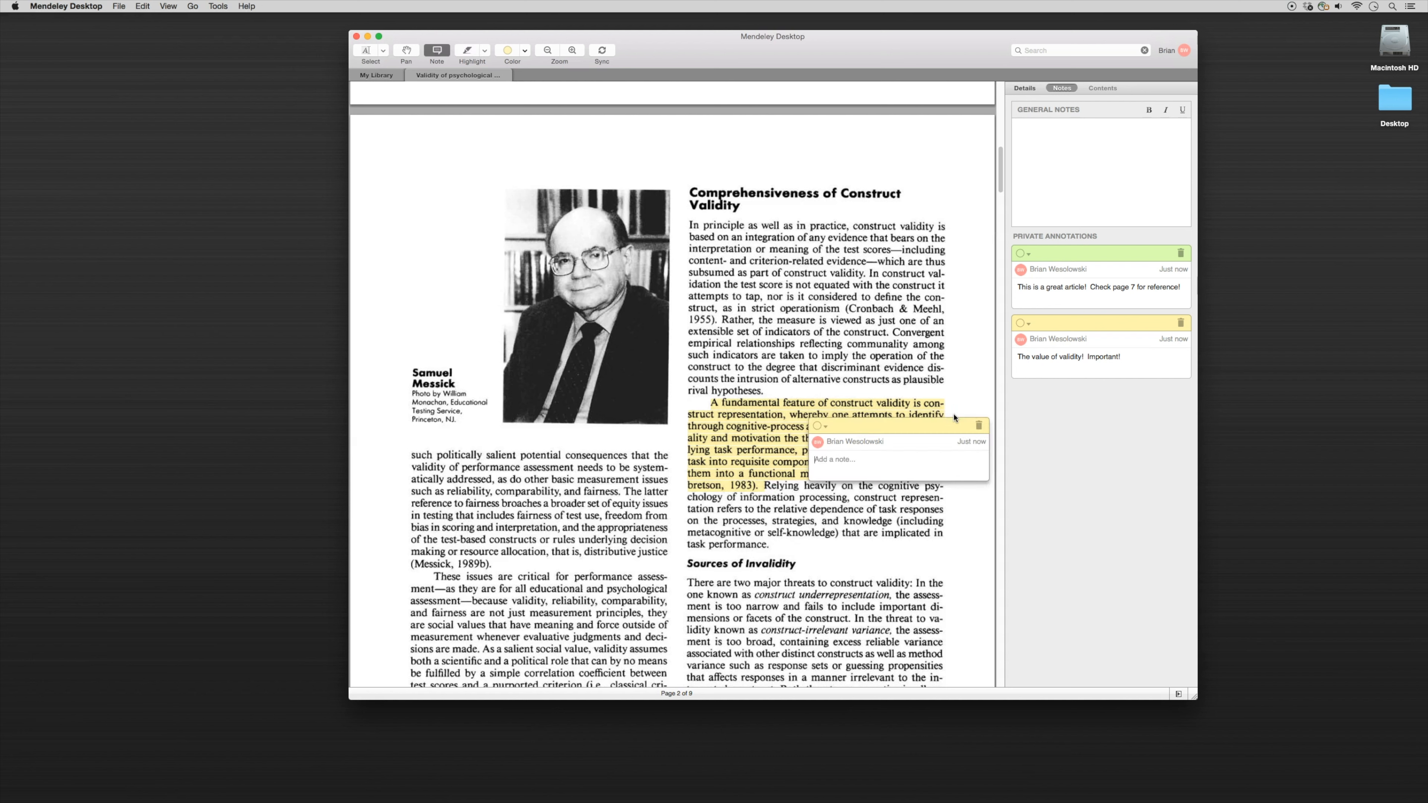
text(important point!)
click(941, 564)
Rectangle-highlight the page 1 paragraph "Validity is an overall evaluative judgment" and most of the page 3 paragraph beginning "Hartigan & Wigdor, 1989".
click(485, 52)
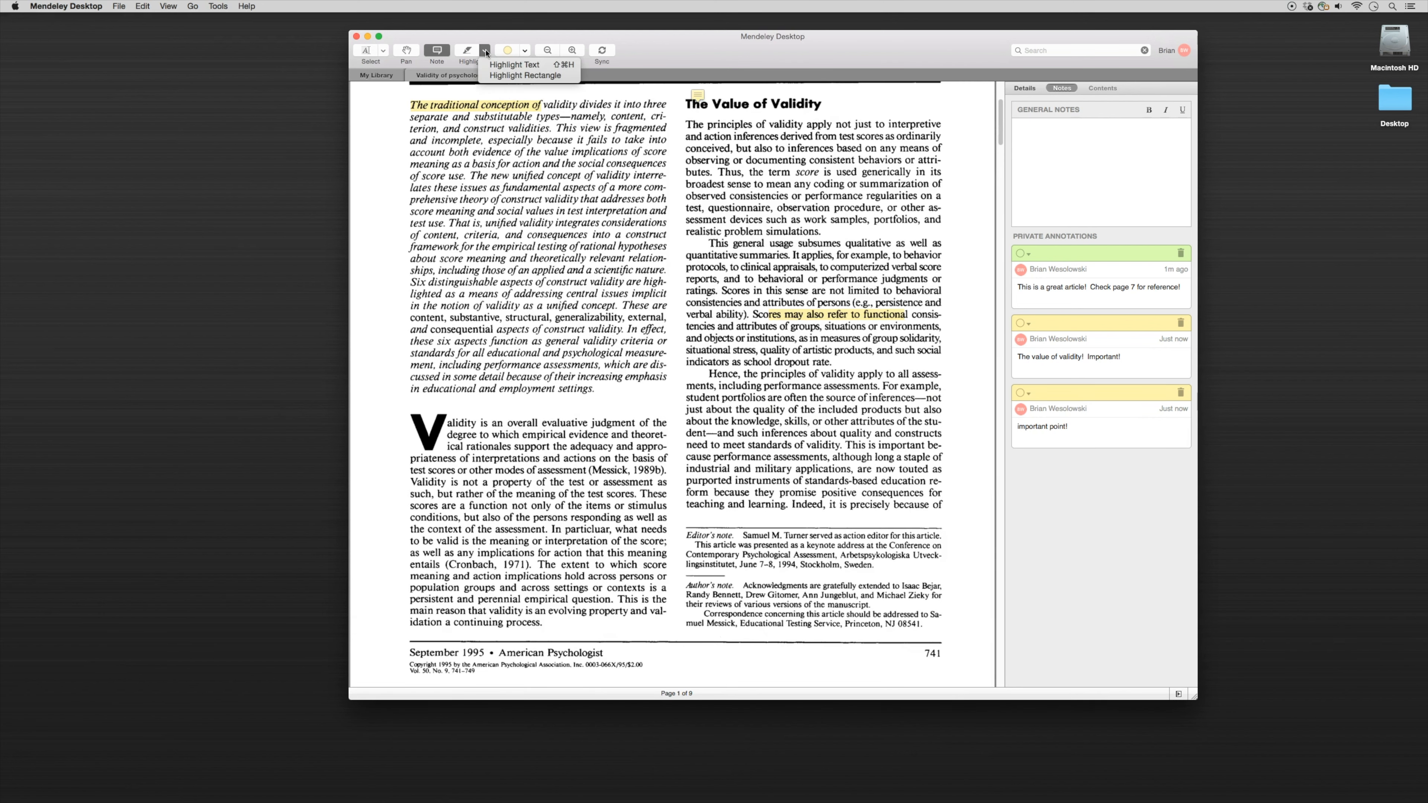
click(514, 65)
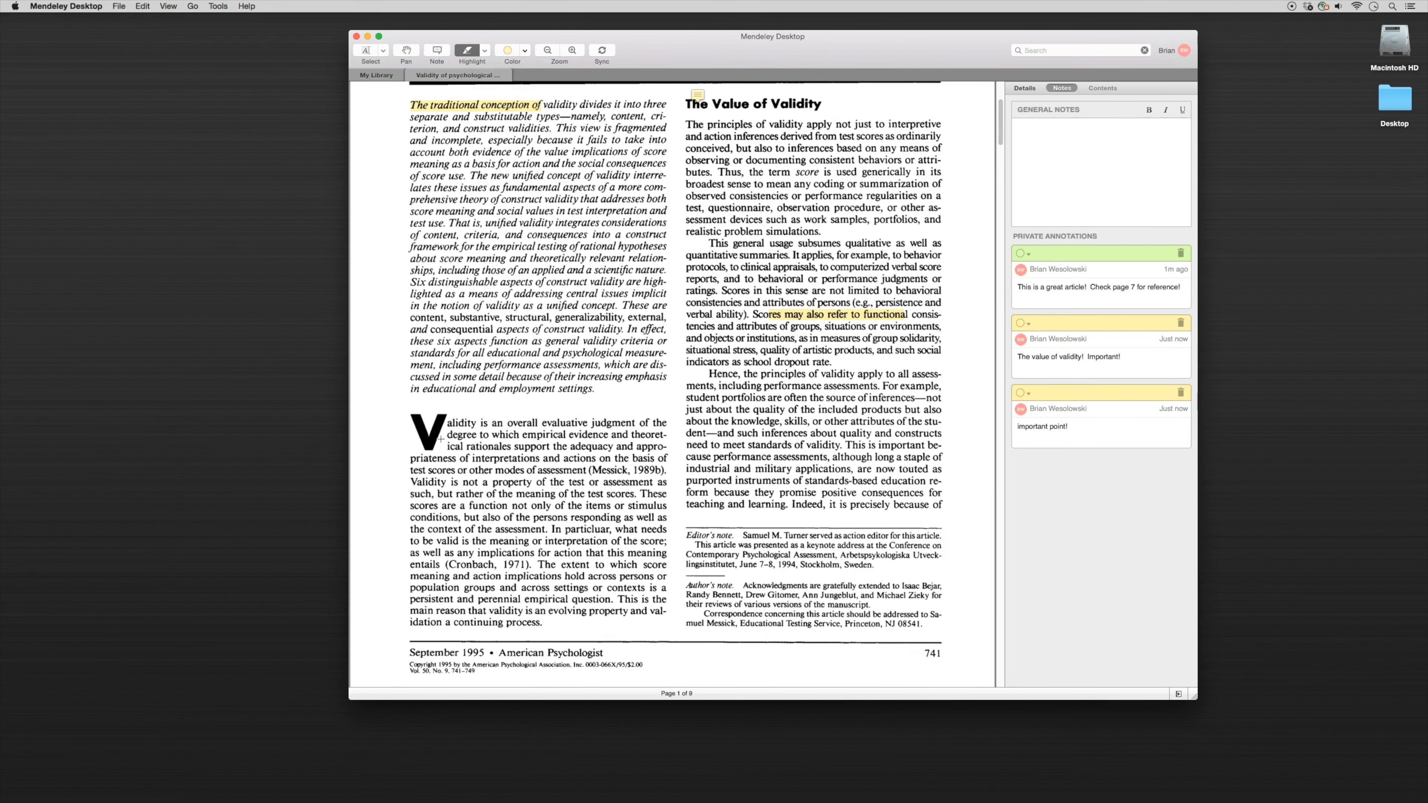
drag(400, 405, 681, 636)
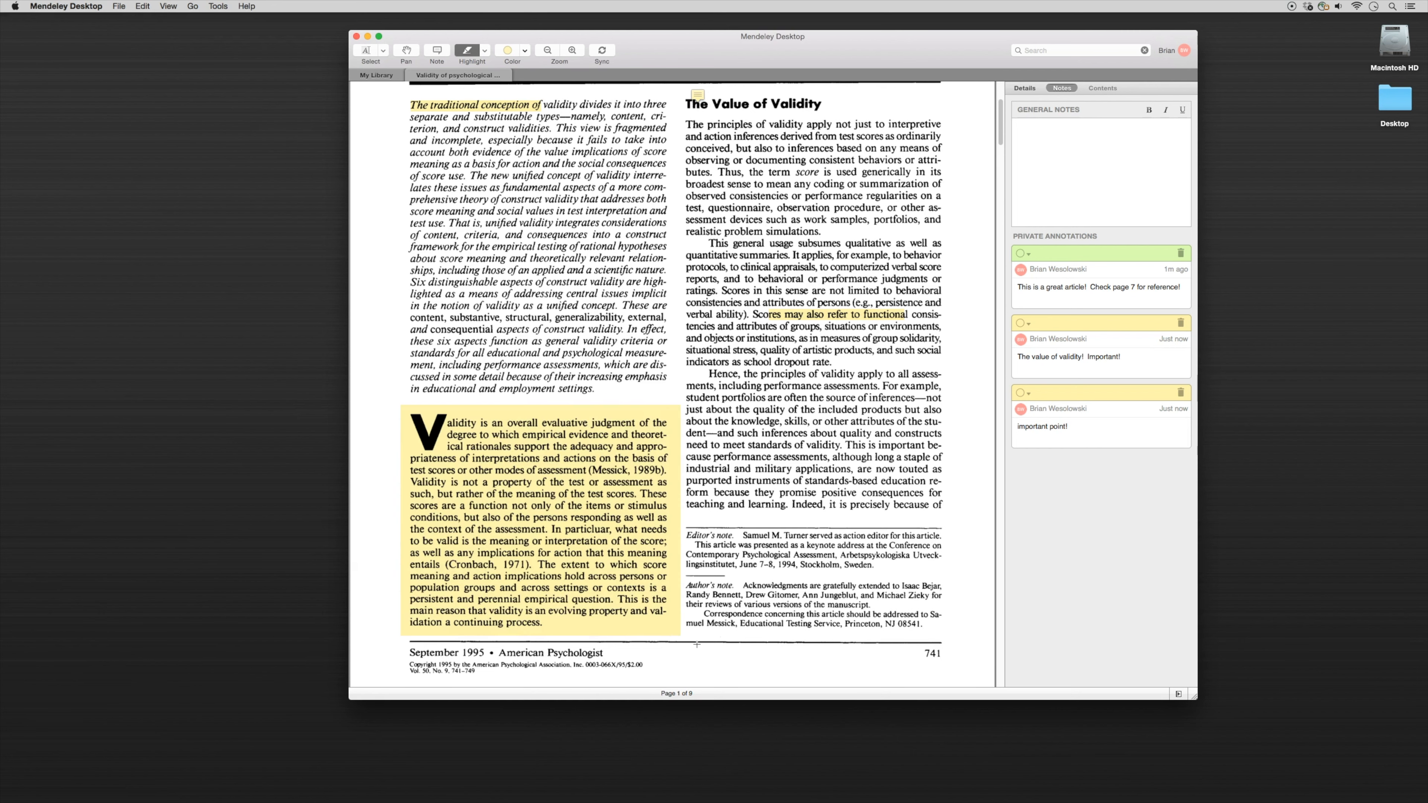
scroll(715, 648, down, 15)
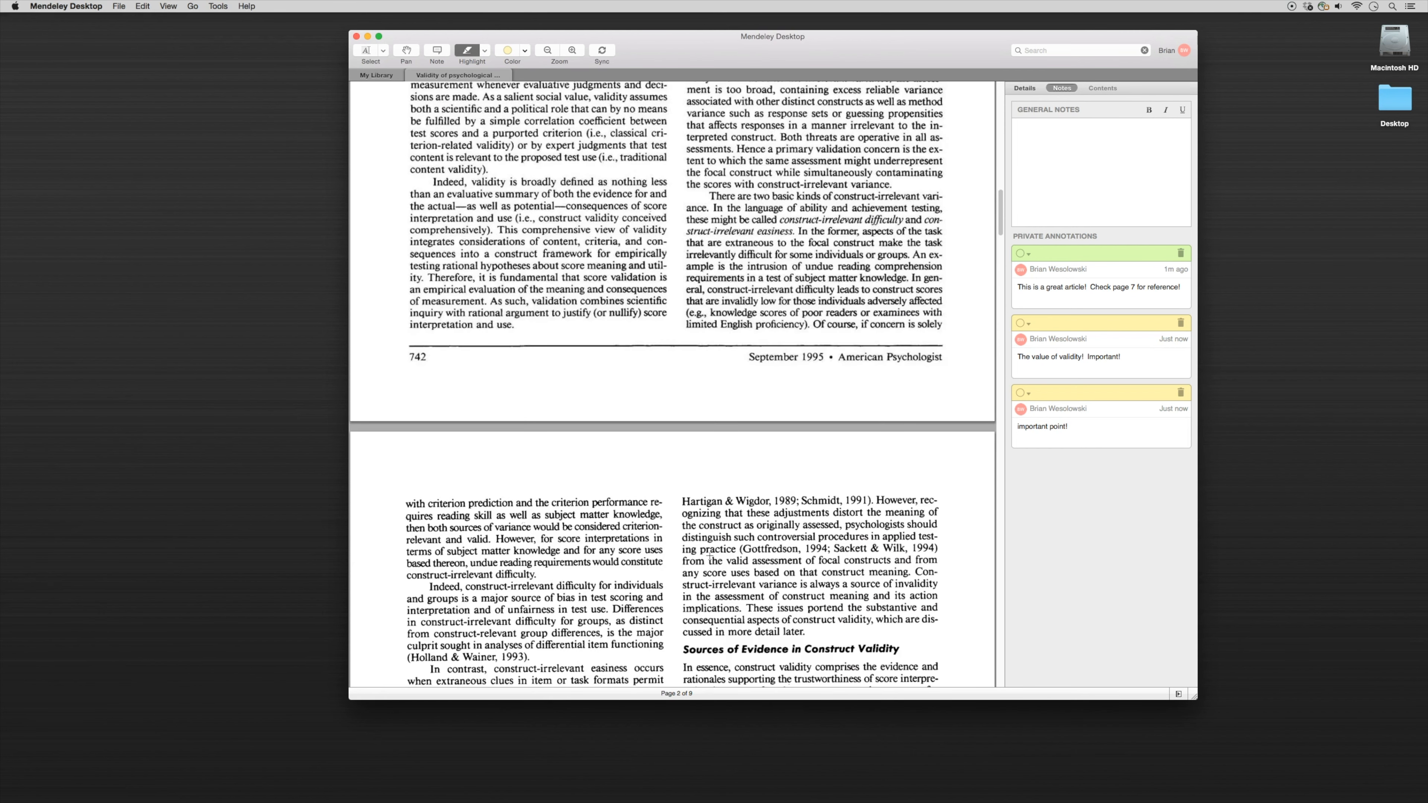
drag(680, 497, 862, 645)
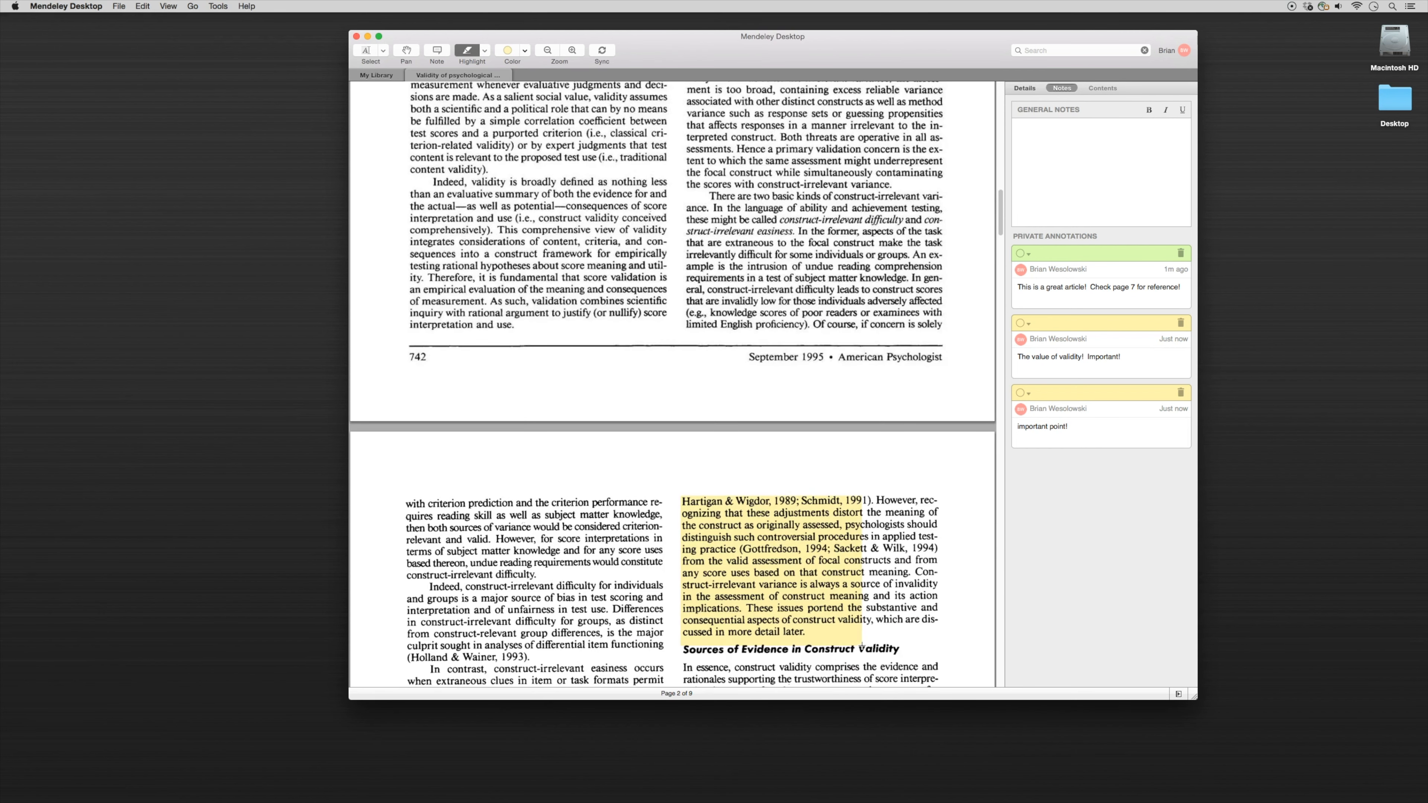
right_click(816, 570)
mouse_move(851, 594)
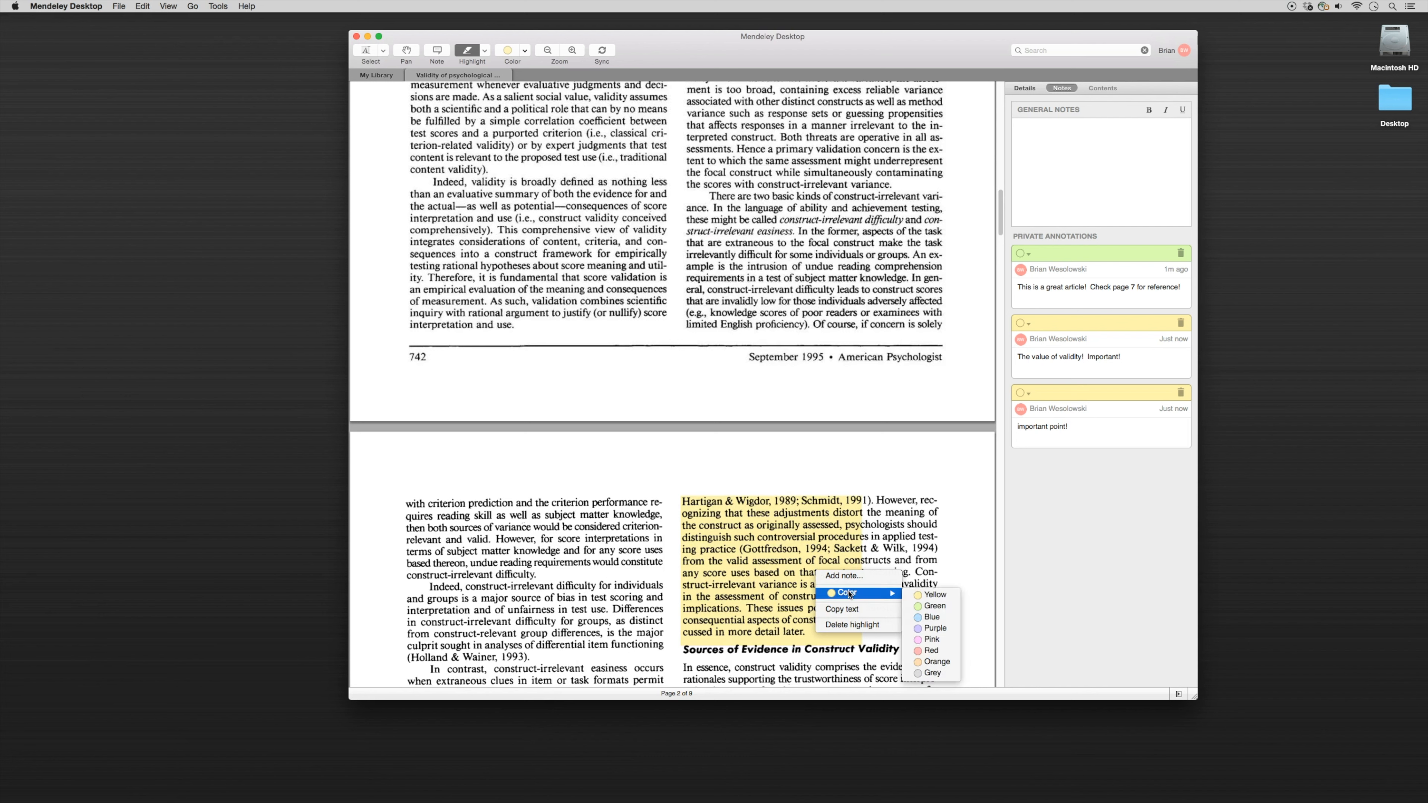
click(646, 522)
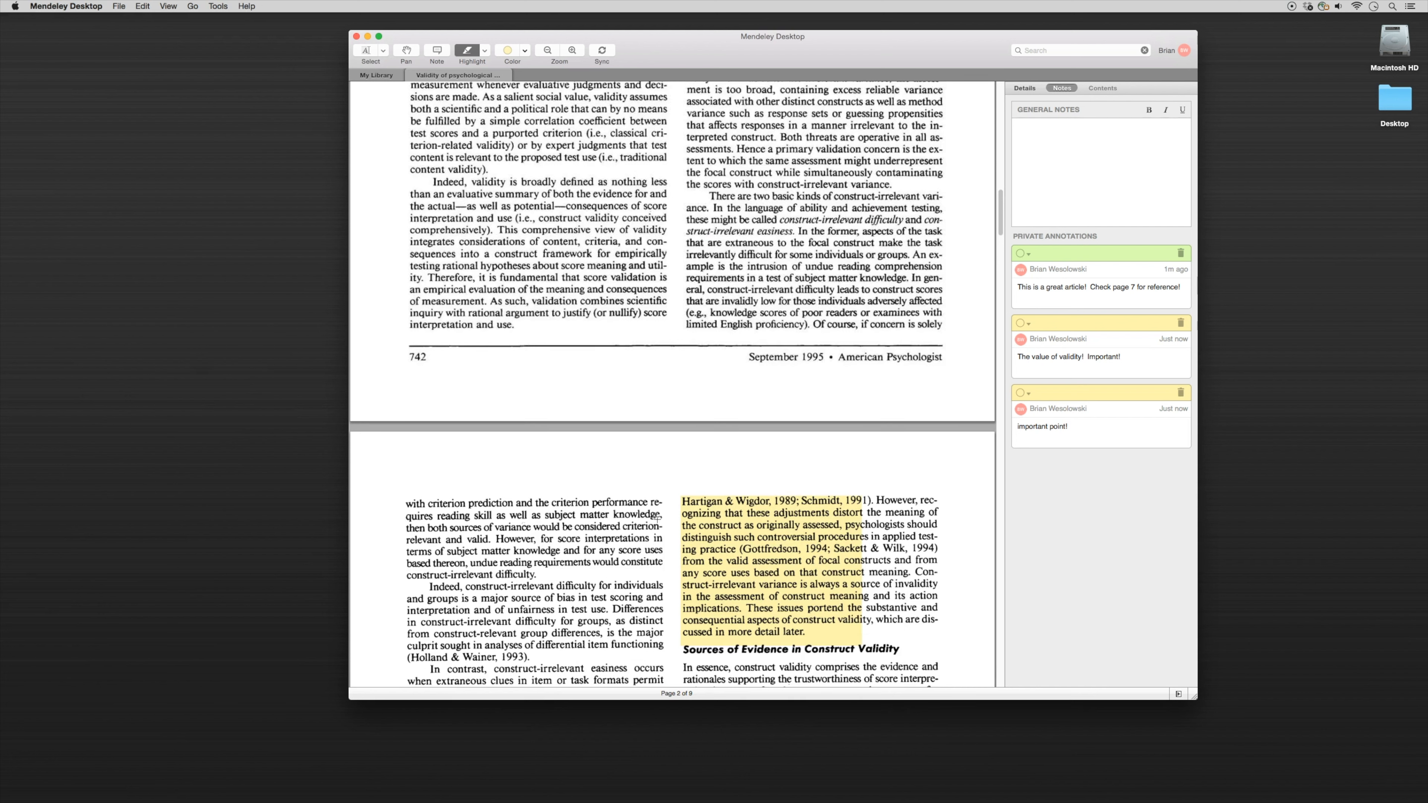
Attach a note reading "here's another note!" to the rectangular highlight on page 3.
right_click(720, 527)
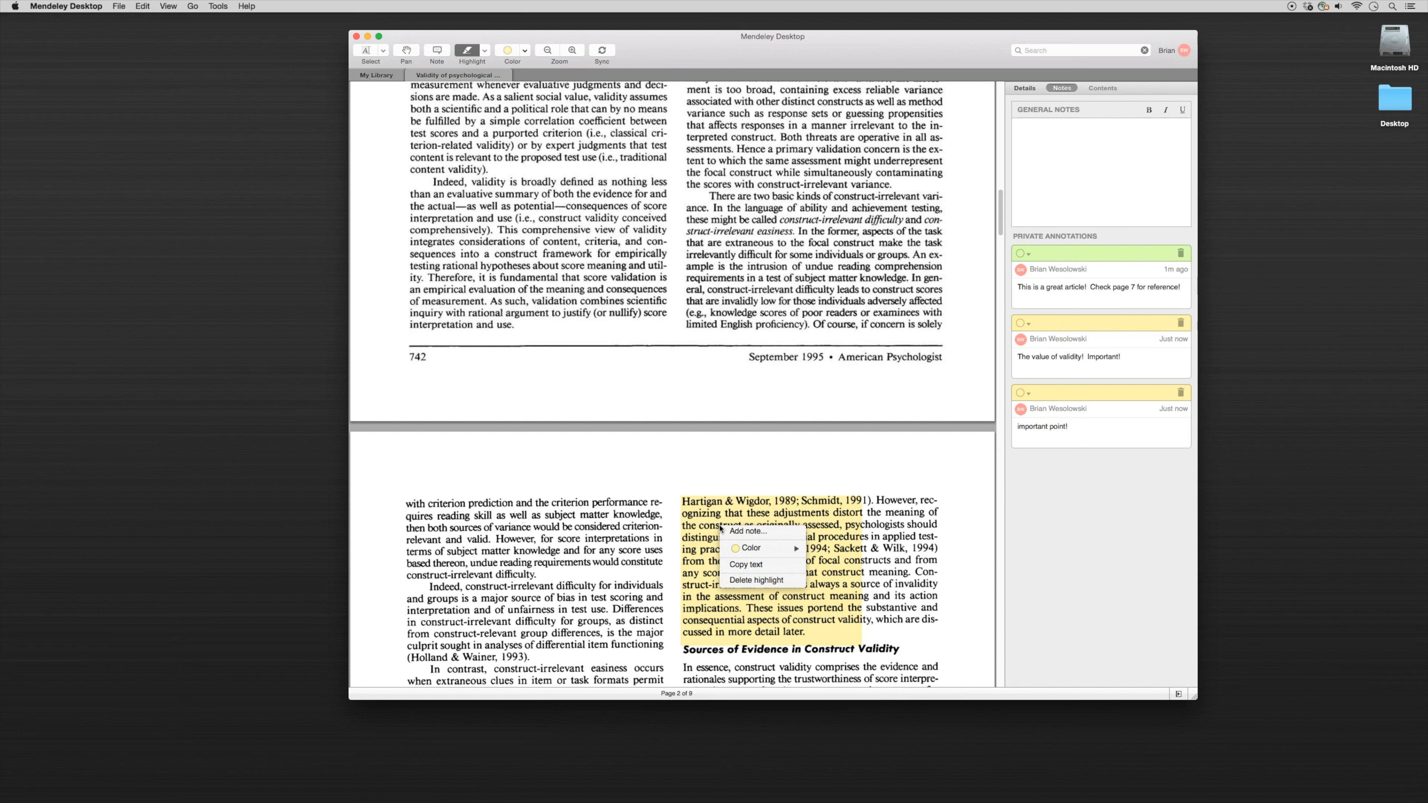
click(753, 532)
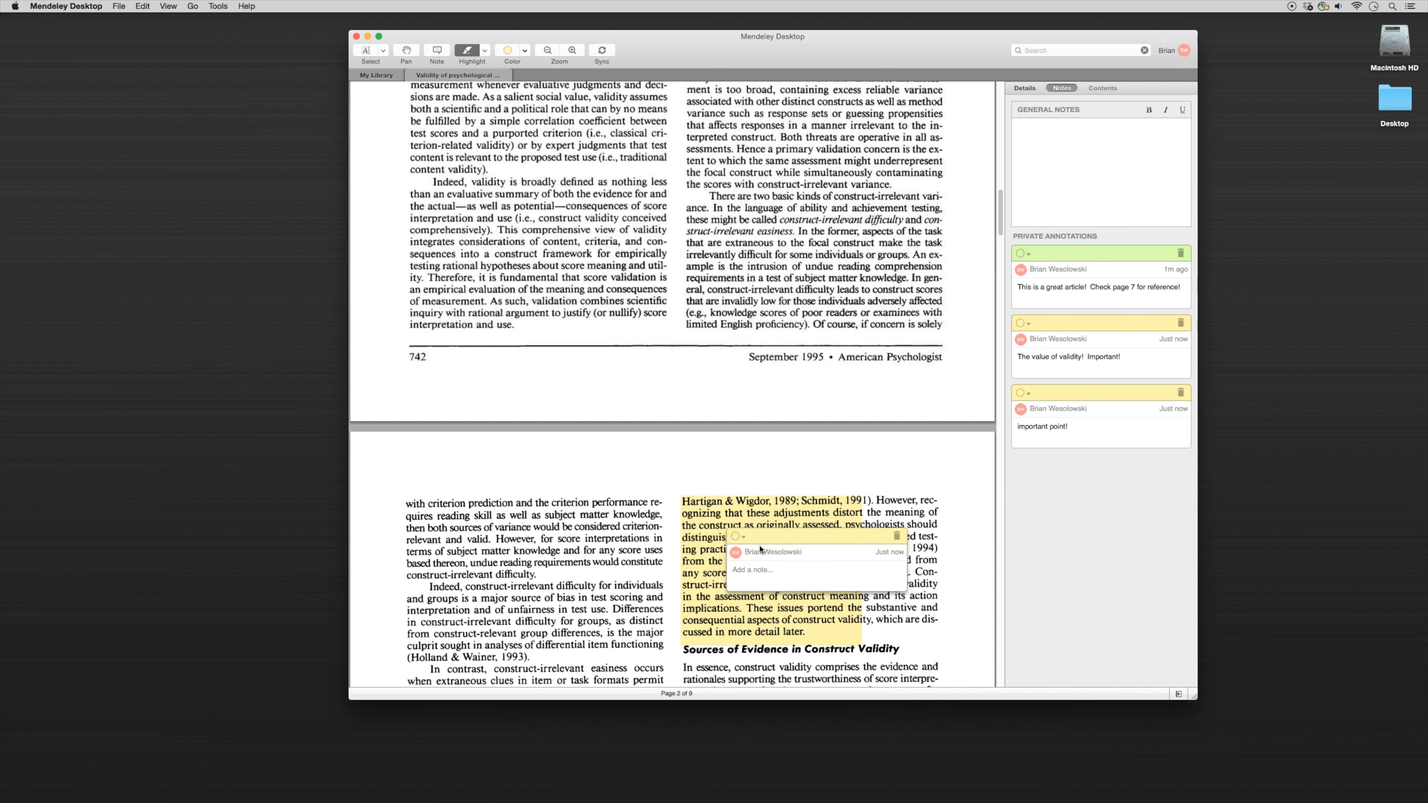
text(here's another note!)
click(824, 616)
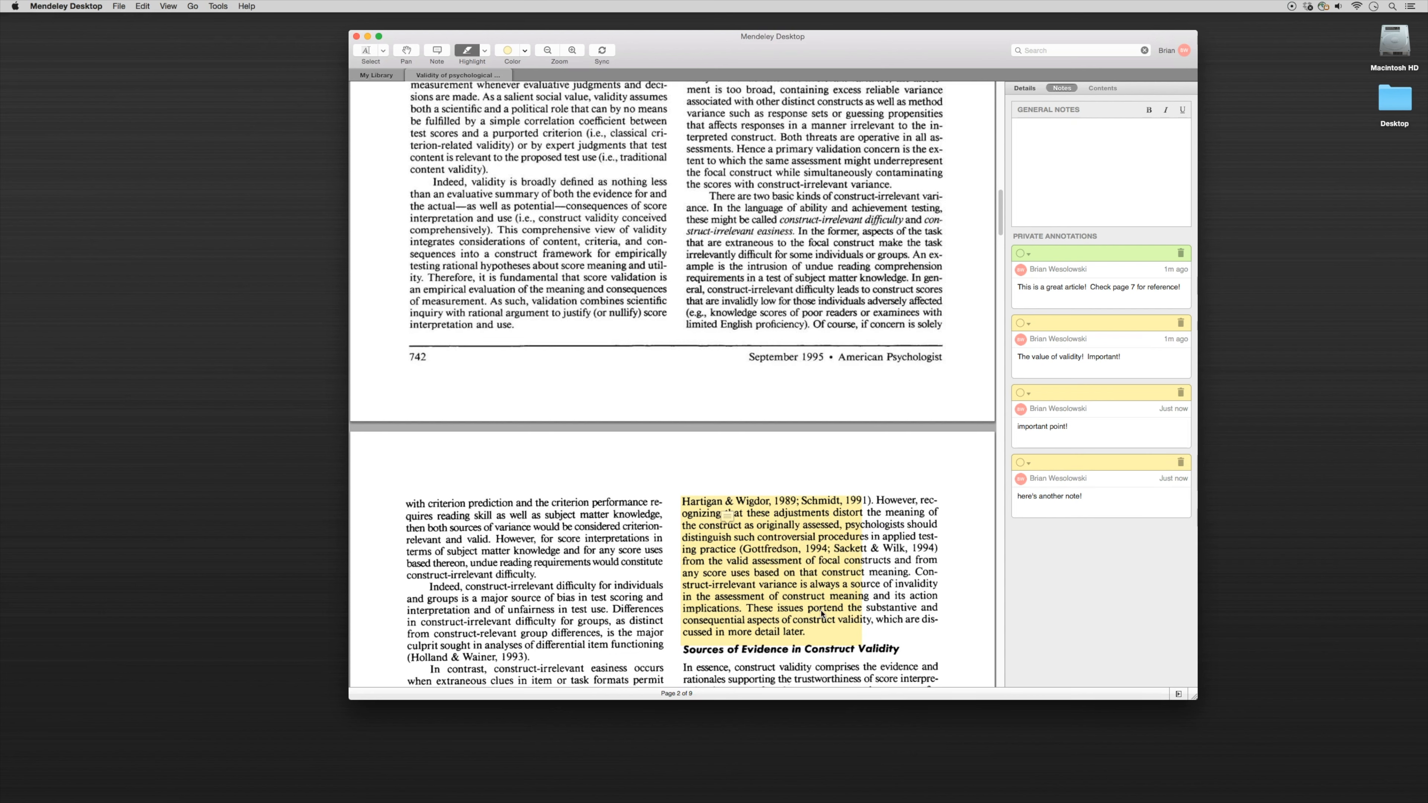
Export the article and its notes as an annotated PDF named "Messick article marked up" to the Desktop.
scroll(789, 563, up, 15)
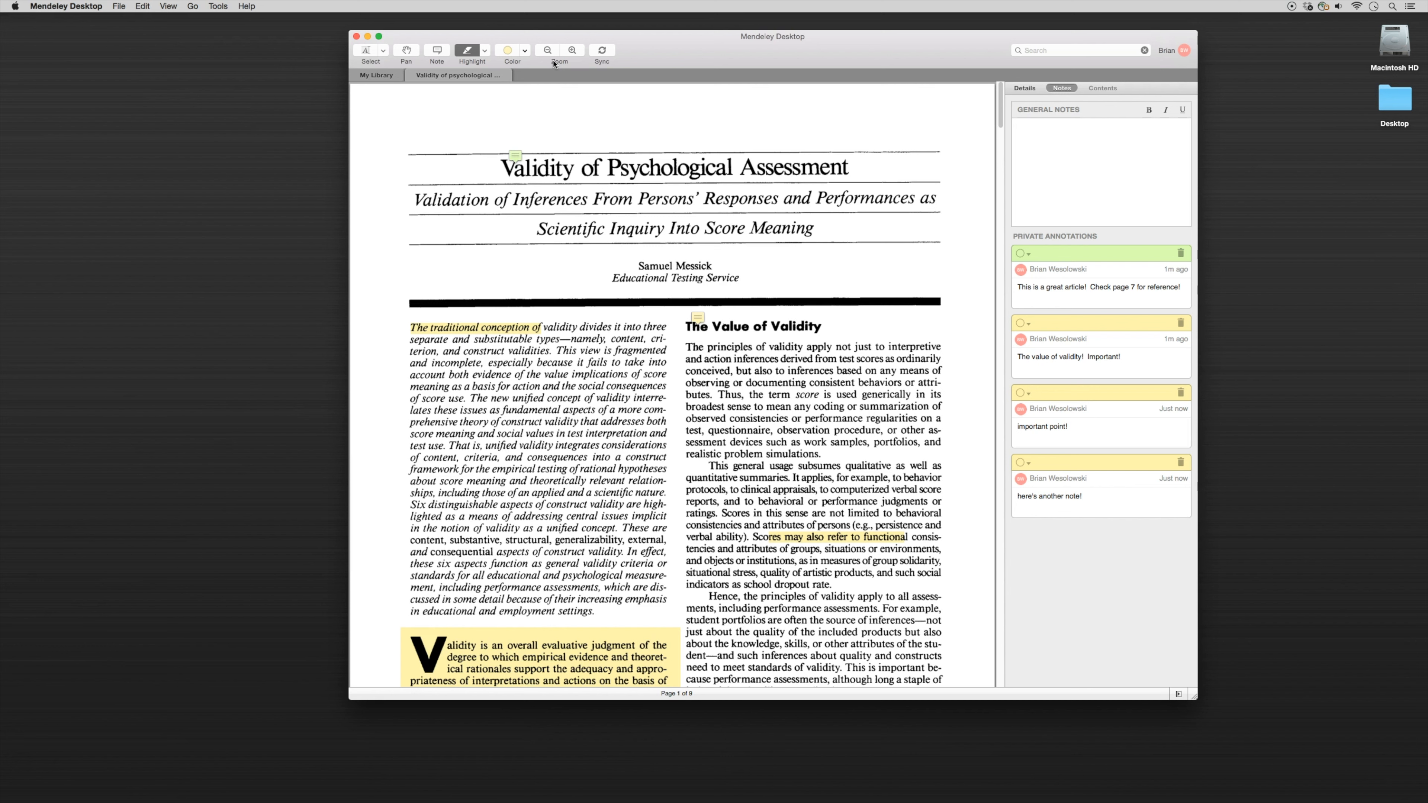
click(119, 5)
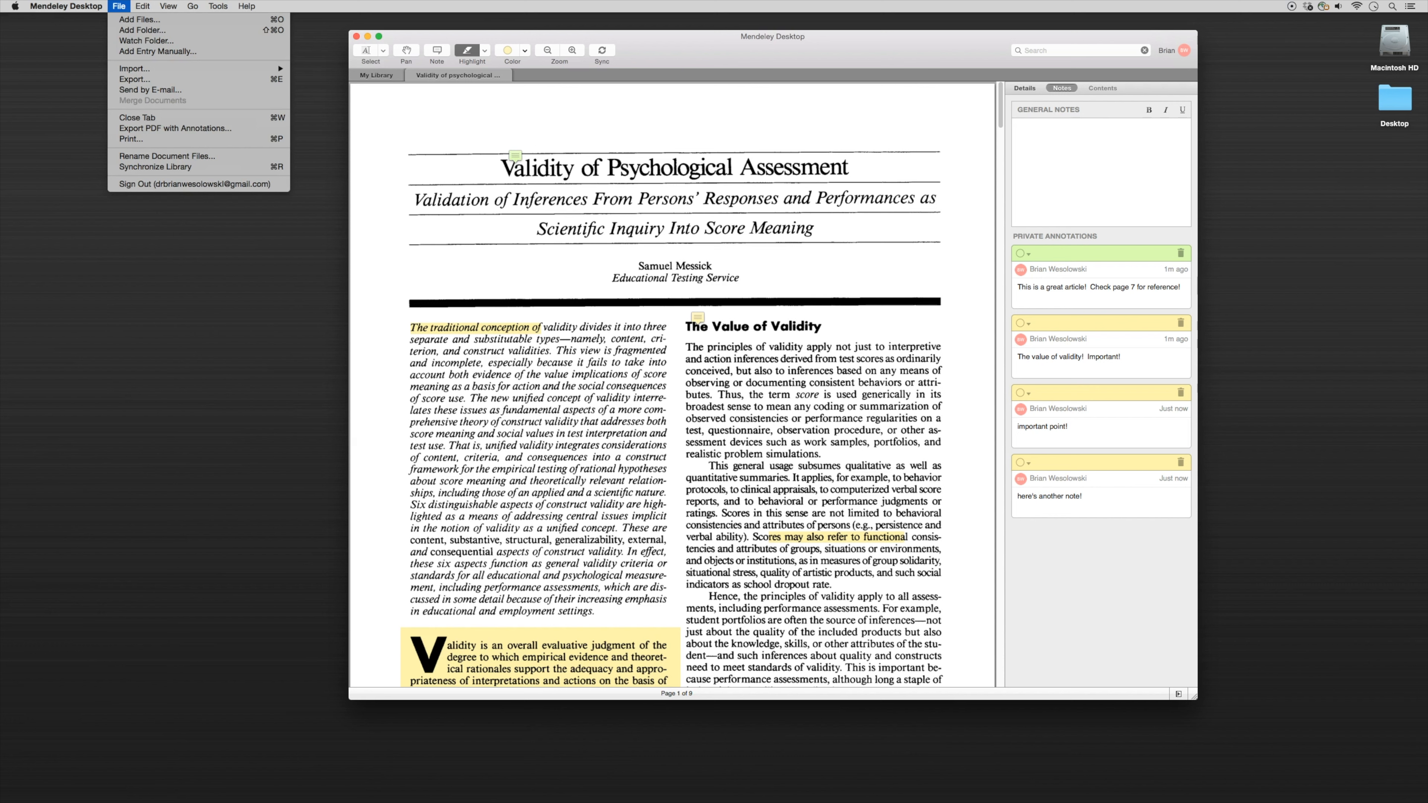
click(166, 130)
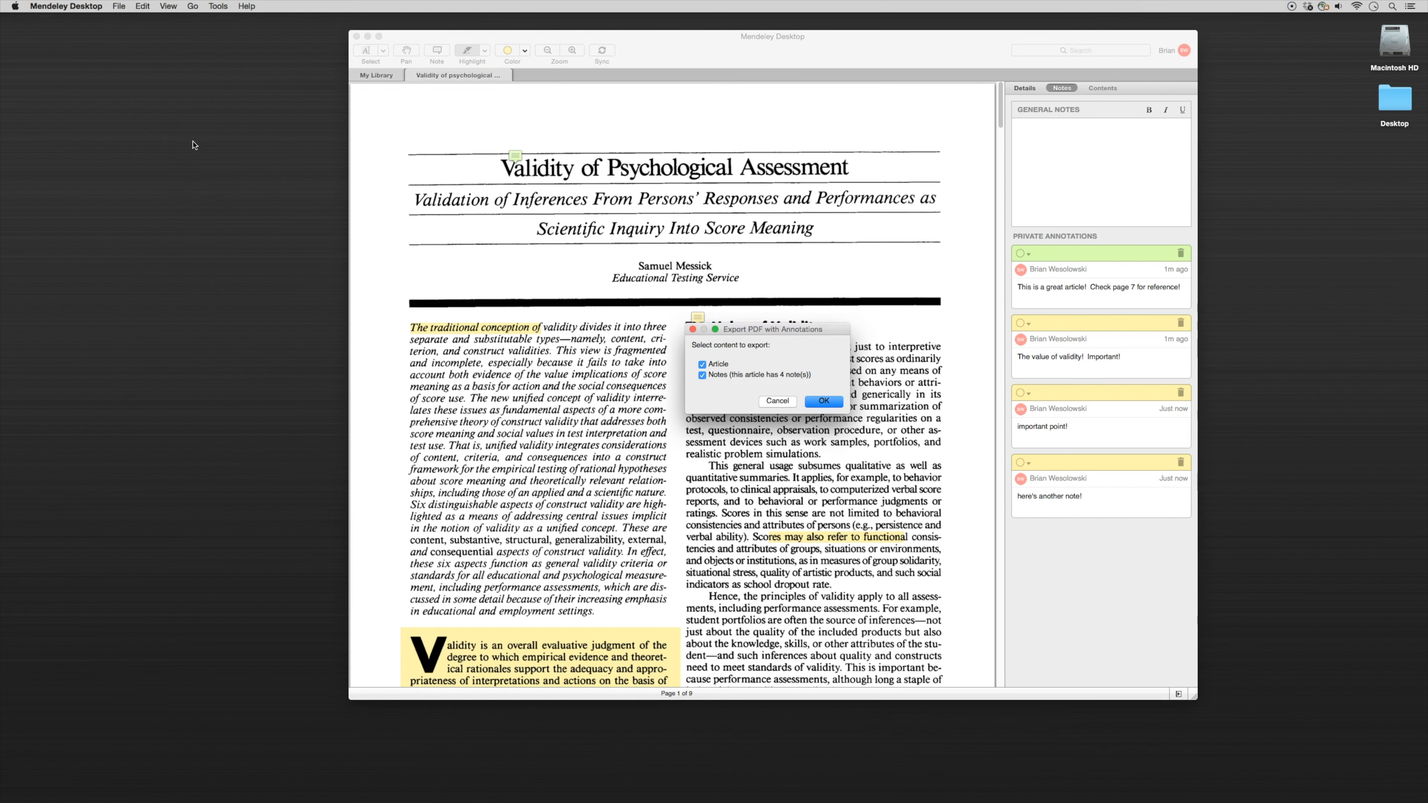
click(823, 402)
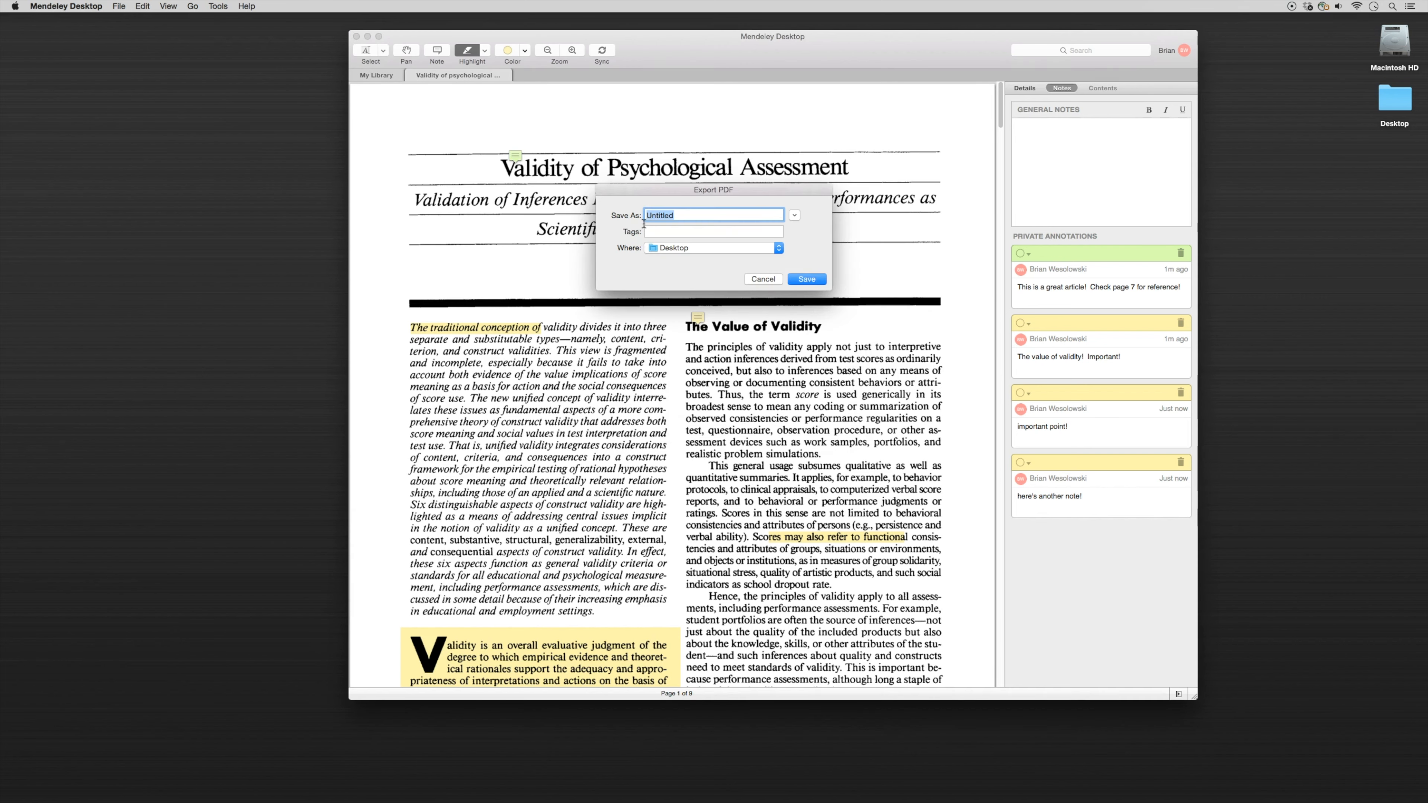
text(Messick article marked up)
click(807, 285)
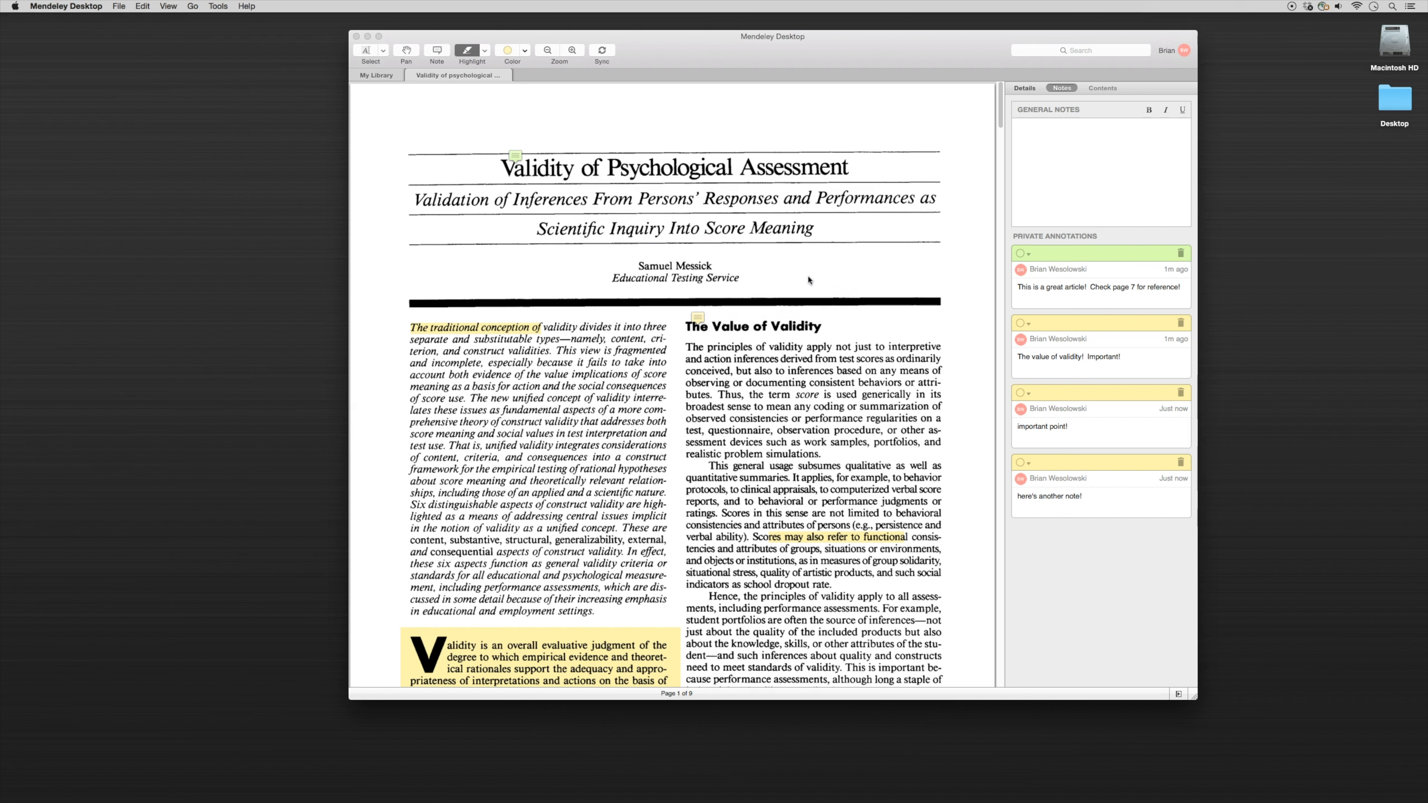
Close the validity article and open "The Rasch wars: The emergence of Rasch measurement in language testing" from the library.
click(1352, 164)
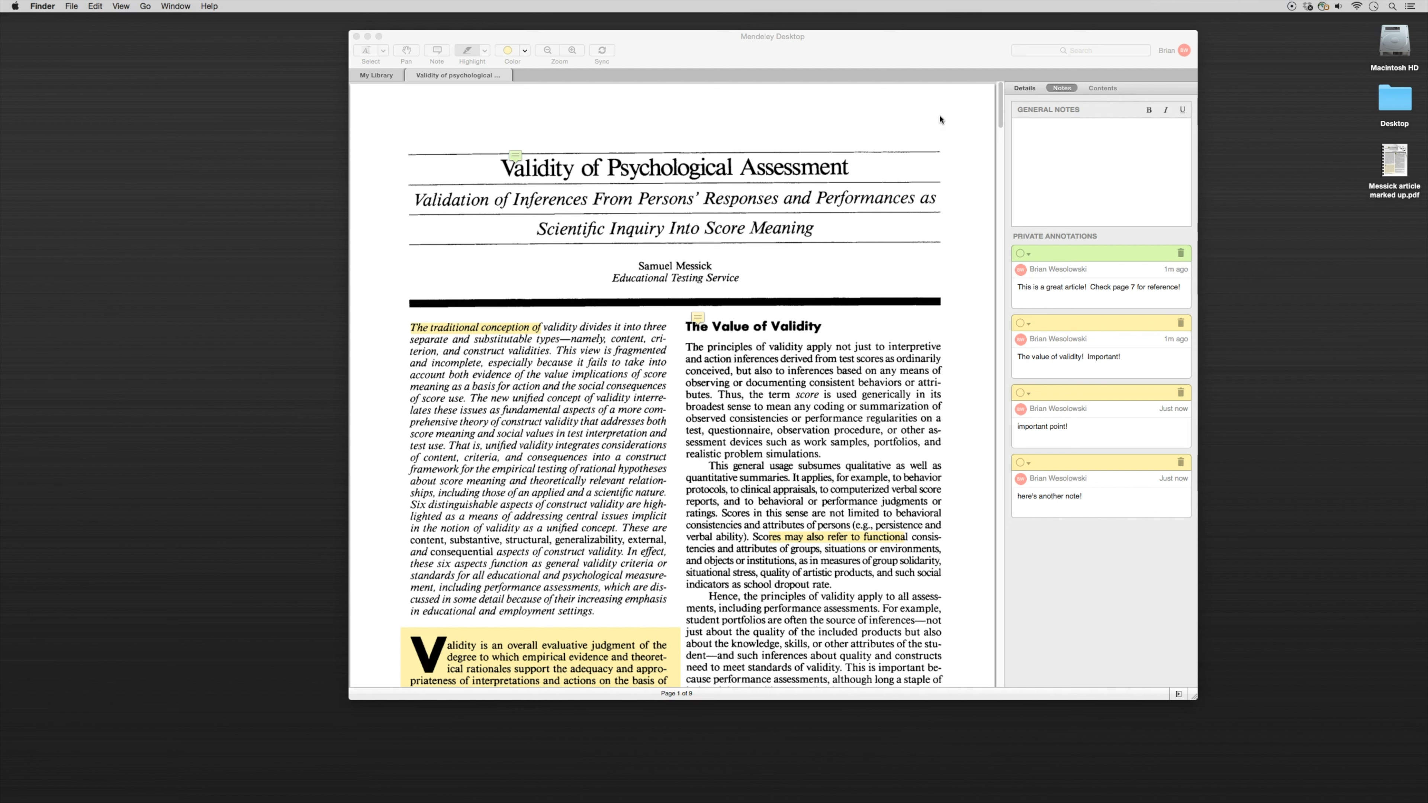
click(470, 127)
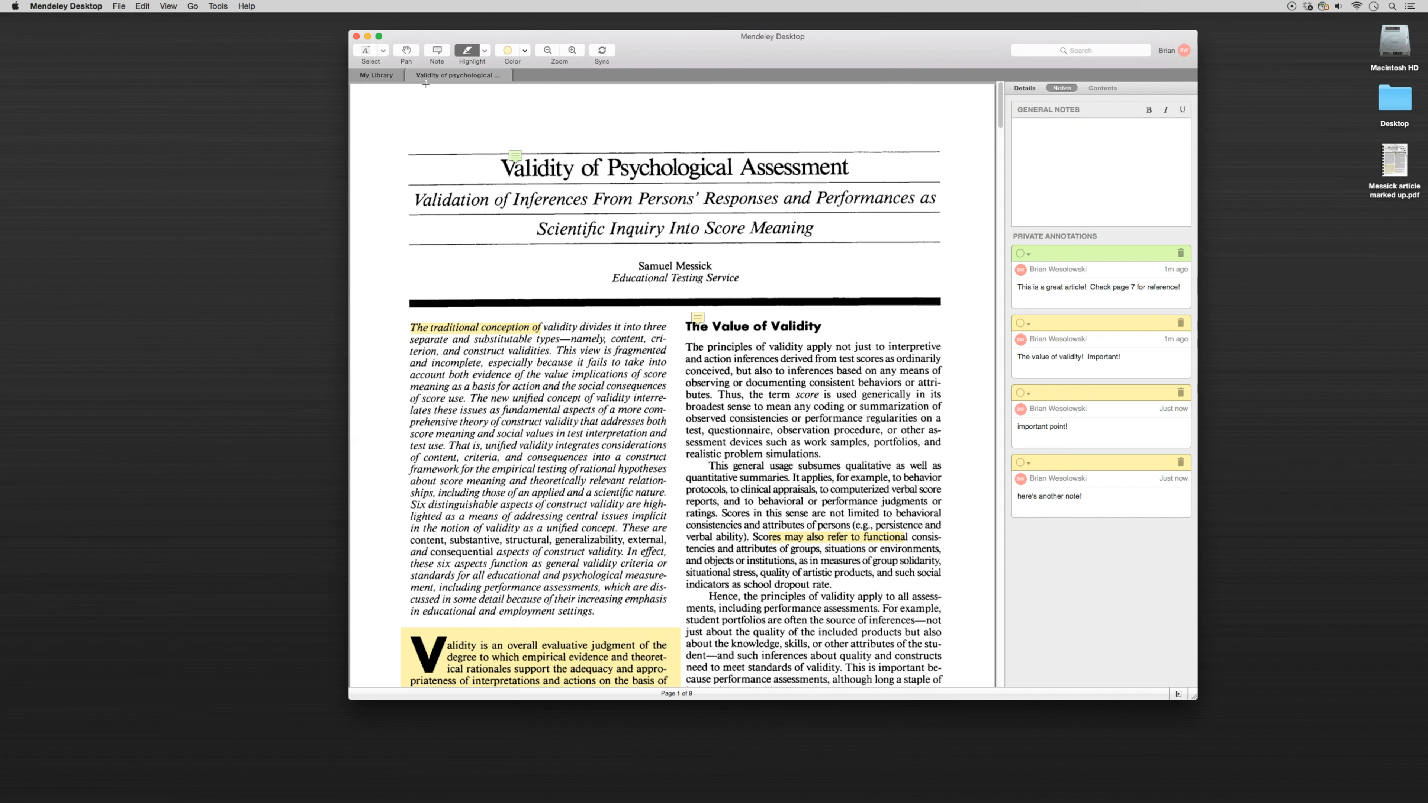
click(416, 75)
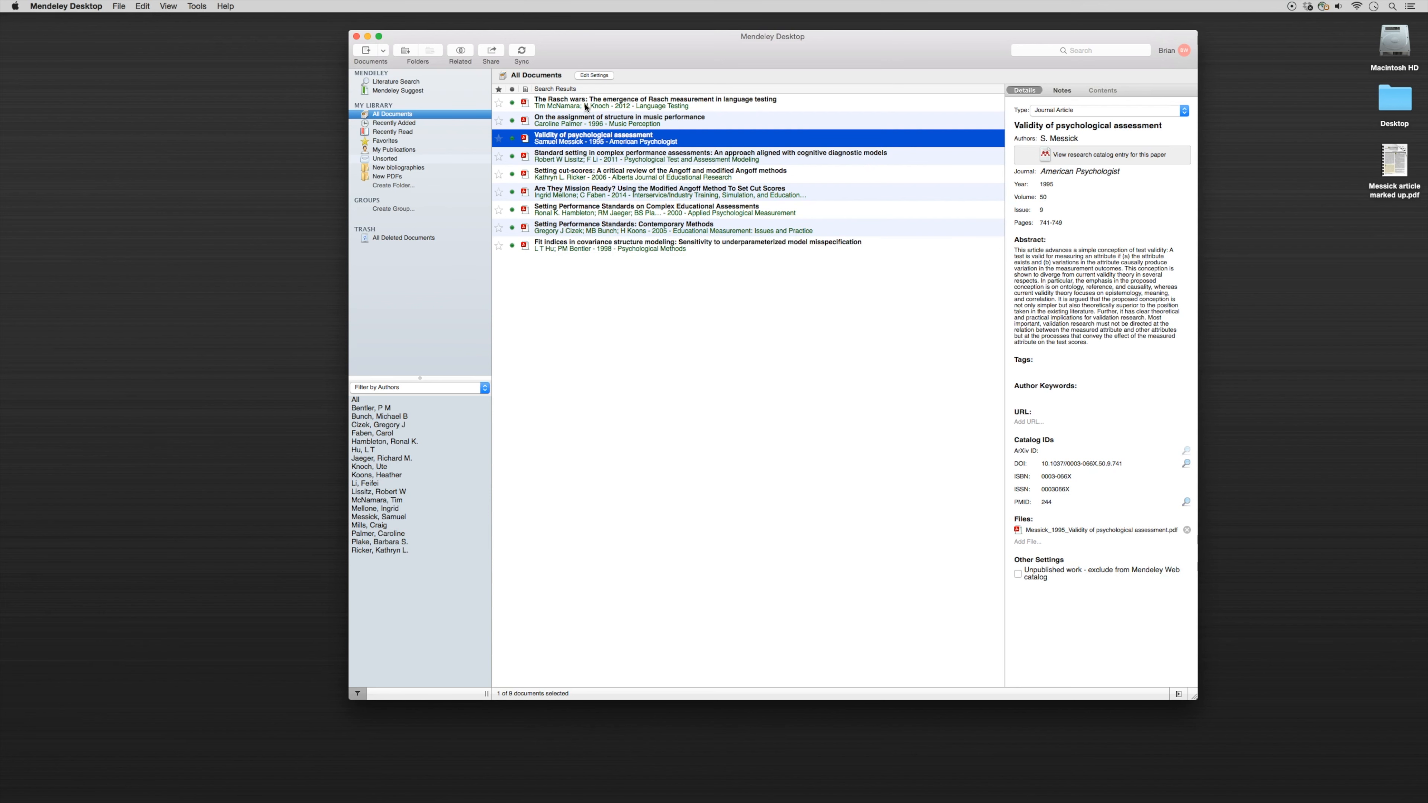
double_click(585, 107)
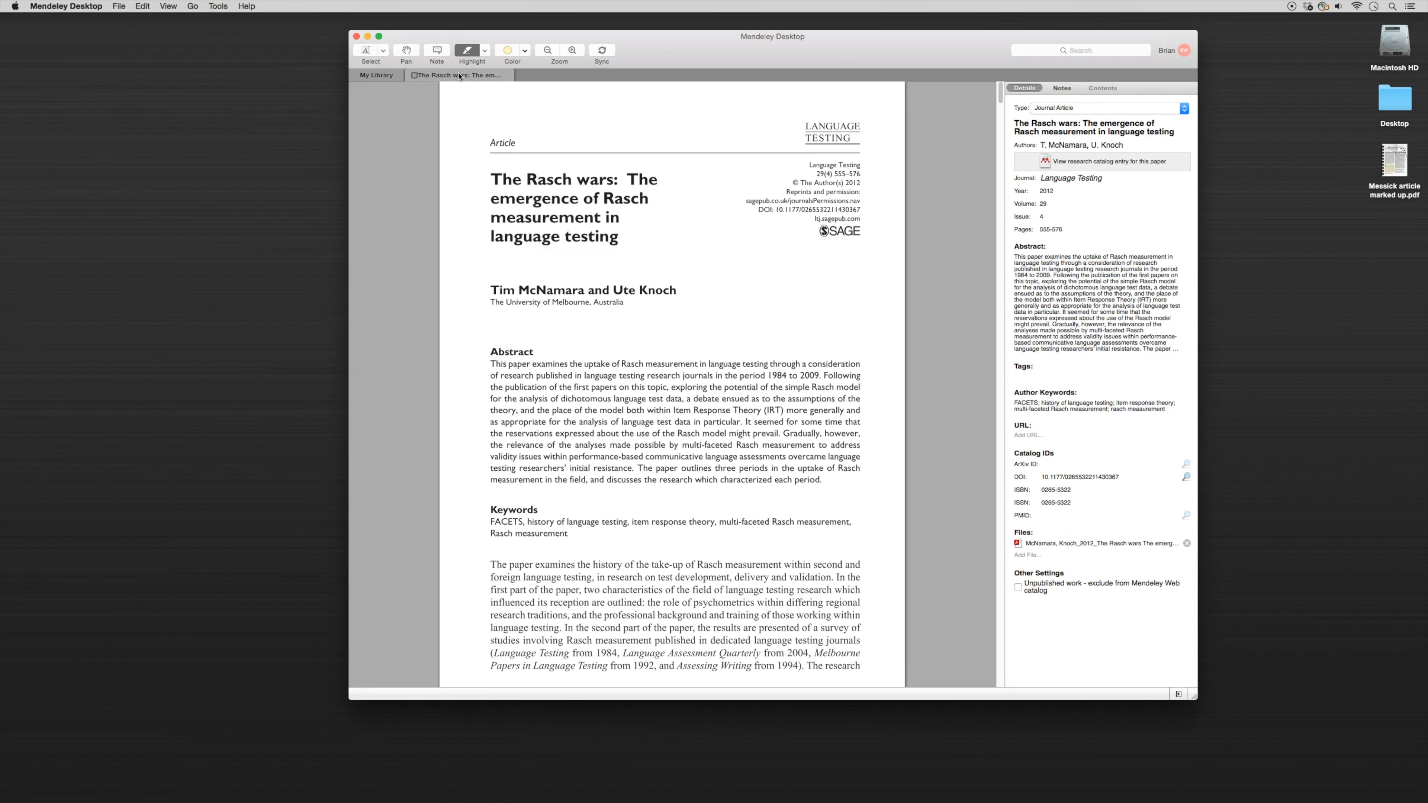
Open the library articles "On the assignment of structure in music performance", "Validity of psychological assessment" and "Standard setting in complex performance assessments" alongside the Rasch article.
click(378, 75)
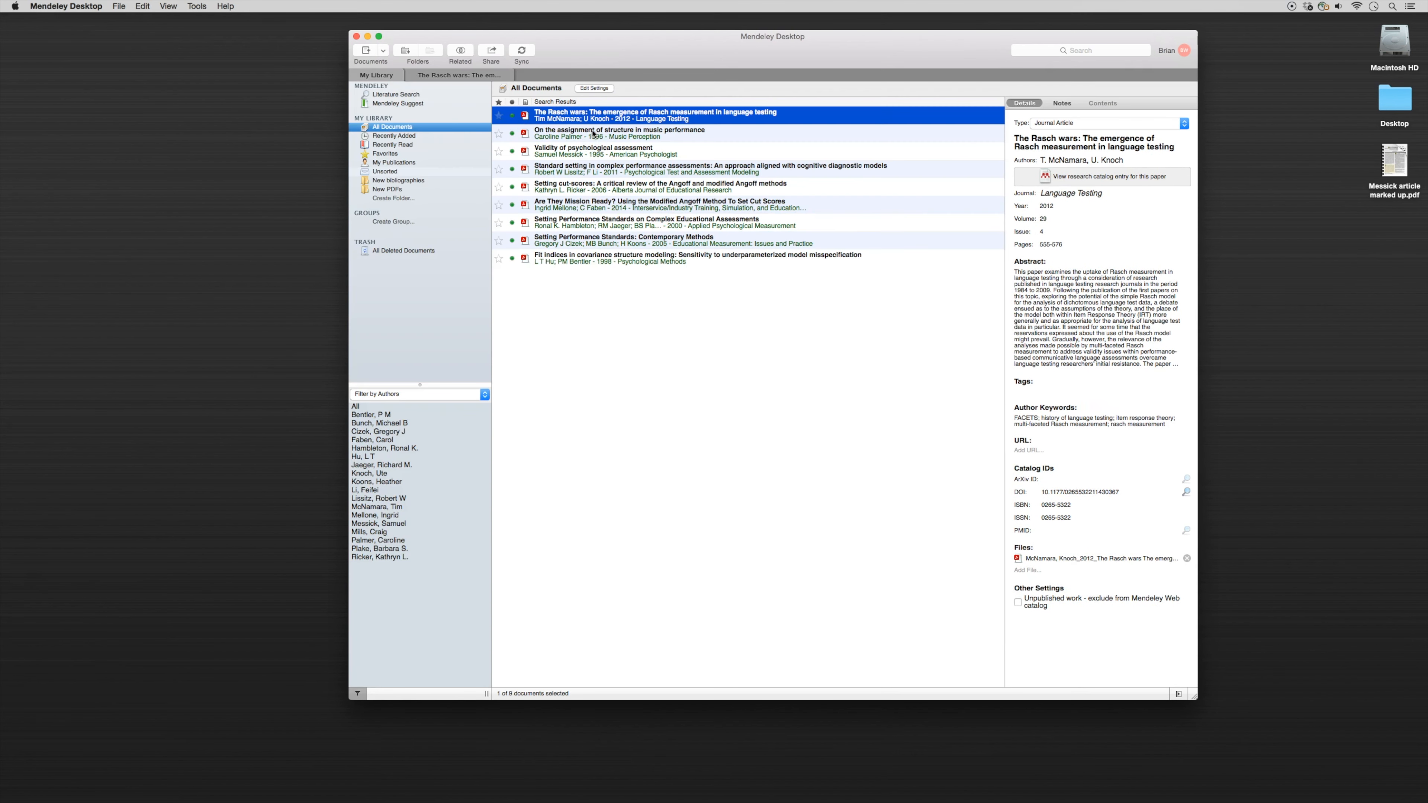
double_click(592, 133)
click(375, 75)
double_click(548, 147)
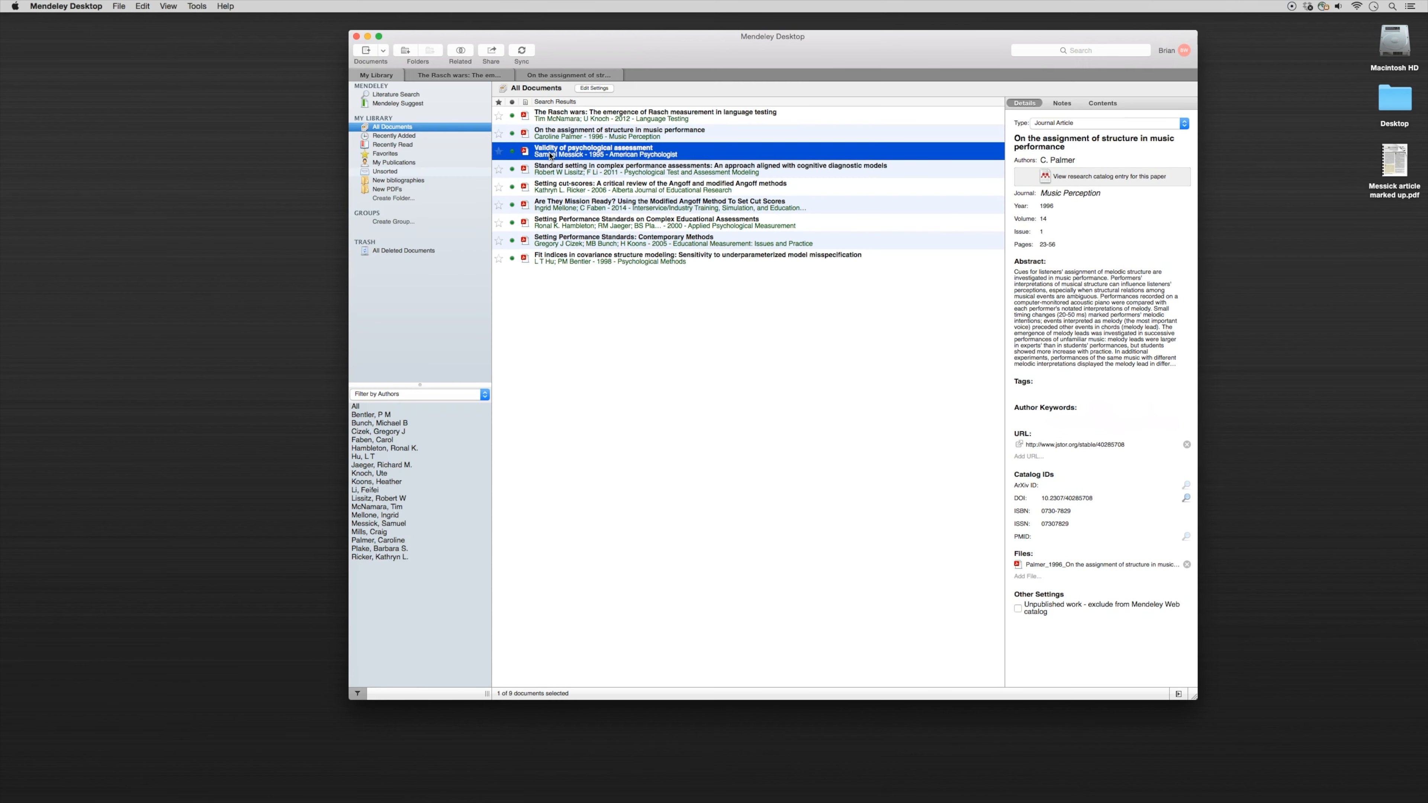
click(376, 75)
double_click(565, 171)
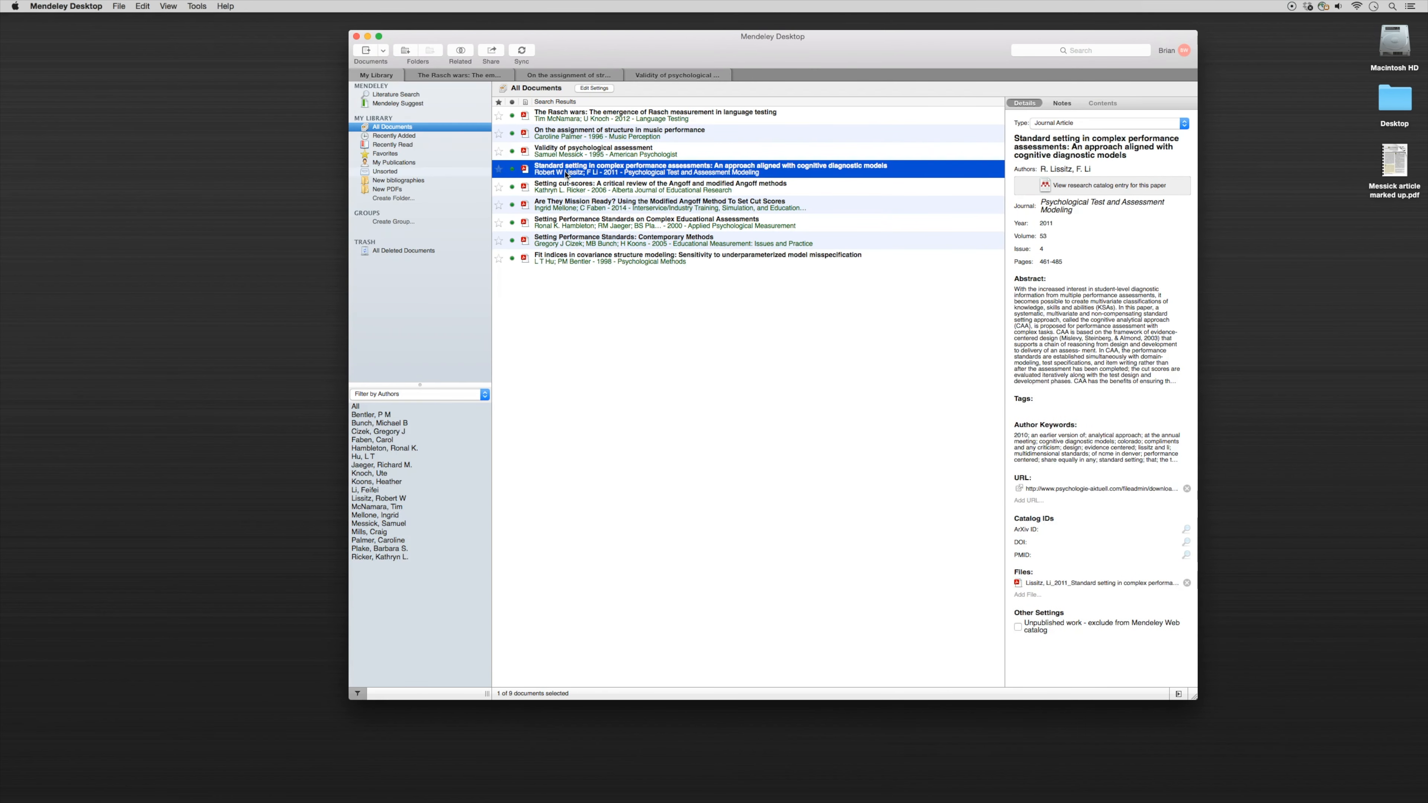
Switch among the open music performance, validity and standard setting articles, finishing on the standard setting article.
click(524, 74)
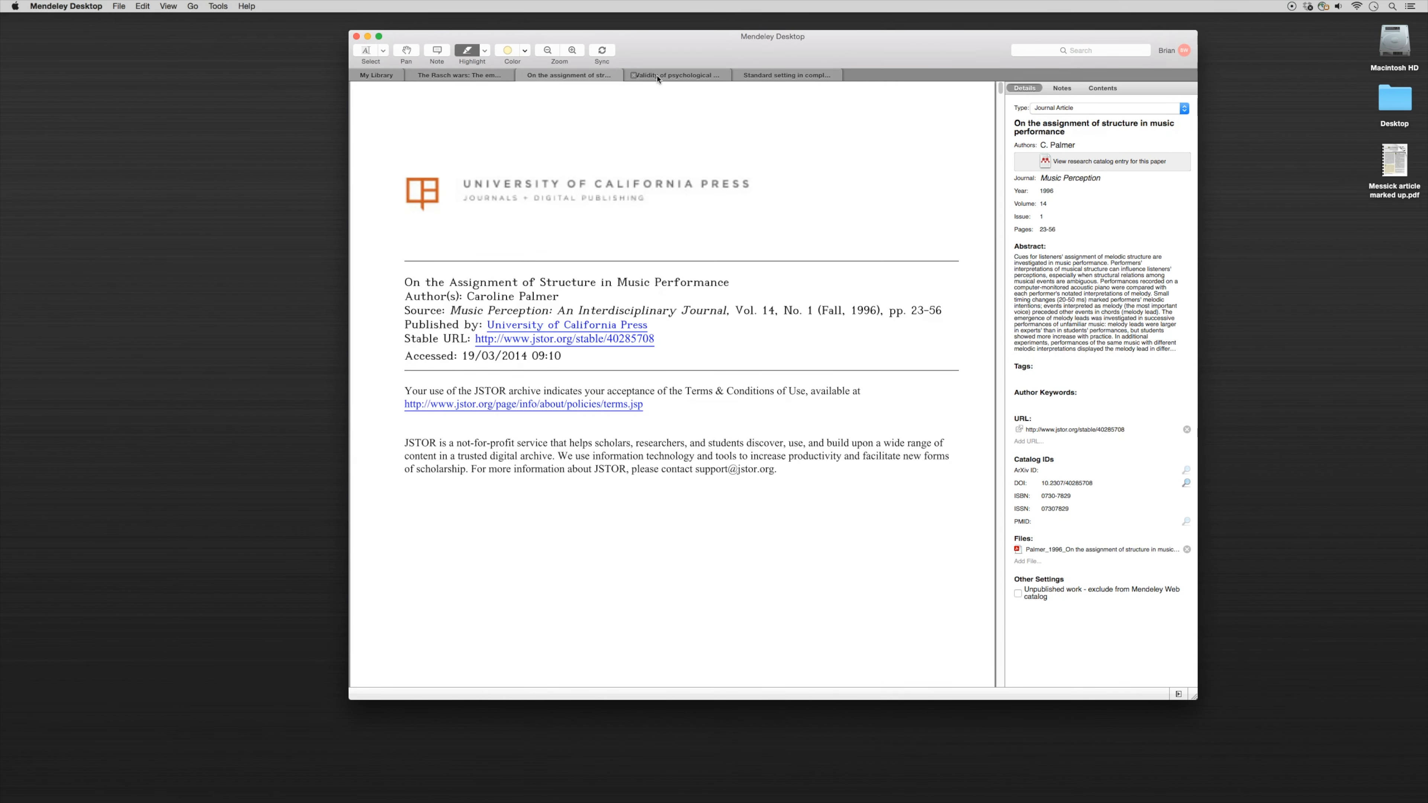
click(632, 74)
click(763, 77)
click(632, 74)
click(584, 76)
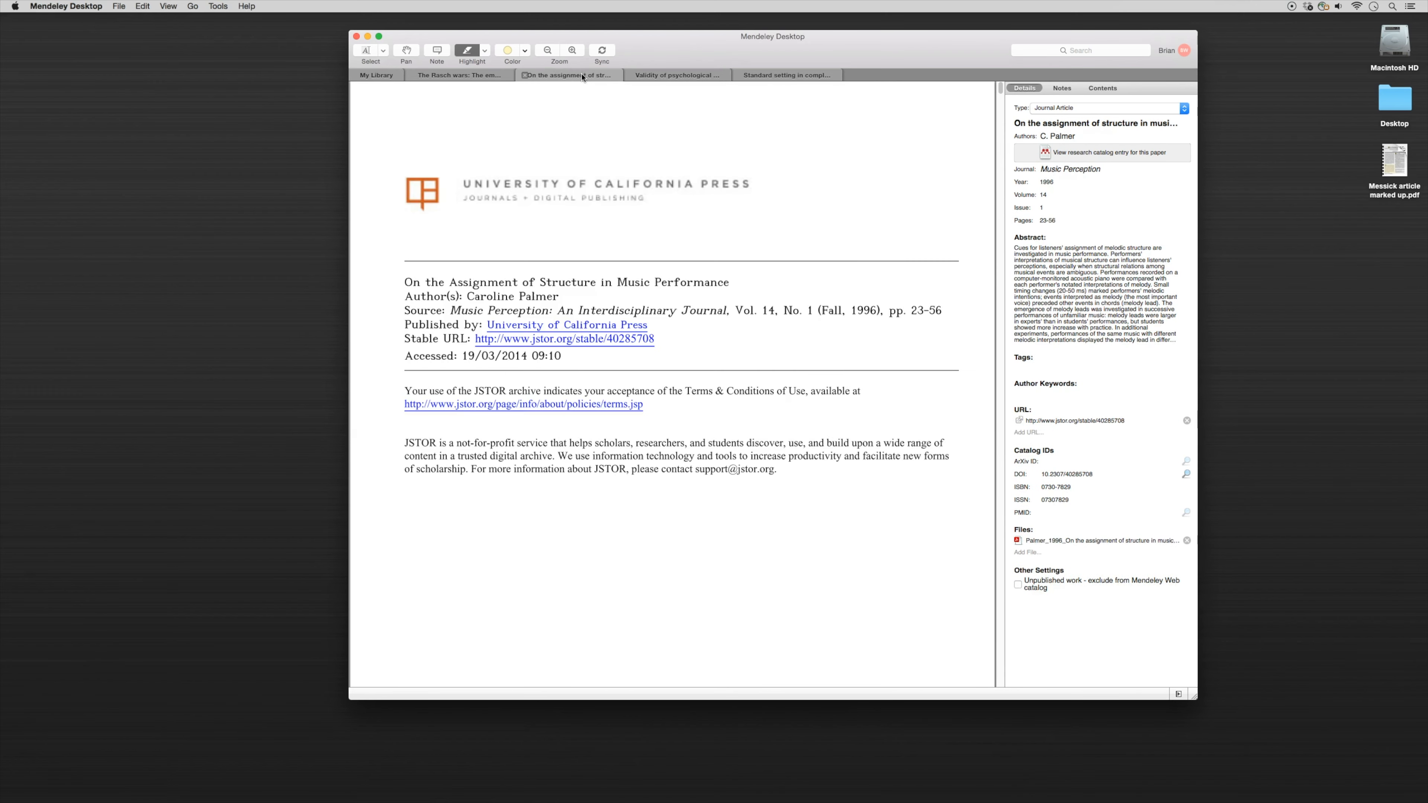
click(632, 75)
click(775, 77)
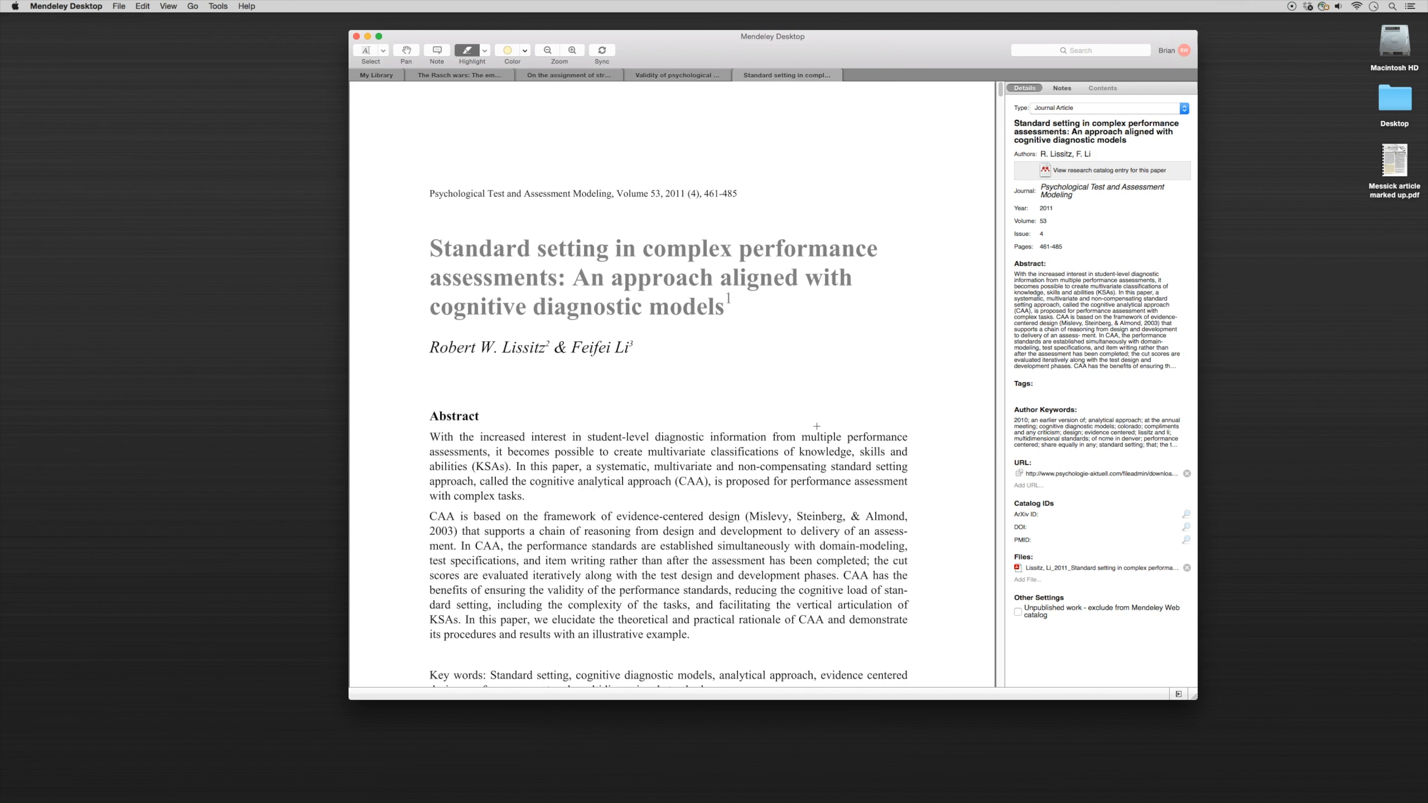
Skim through the standard setting article, and leaf through the music performance article to about page 18.
key(super+minus)
key(super+minus)
scroll(806, 498, down, 20)
scroll(805, 498, down, 10)
click(589, 76)
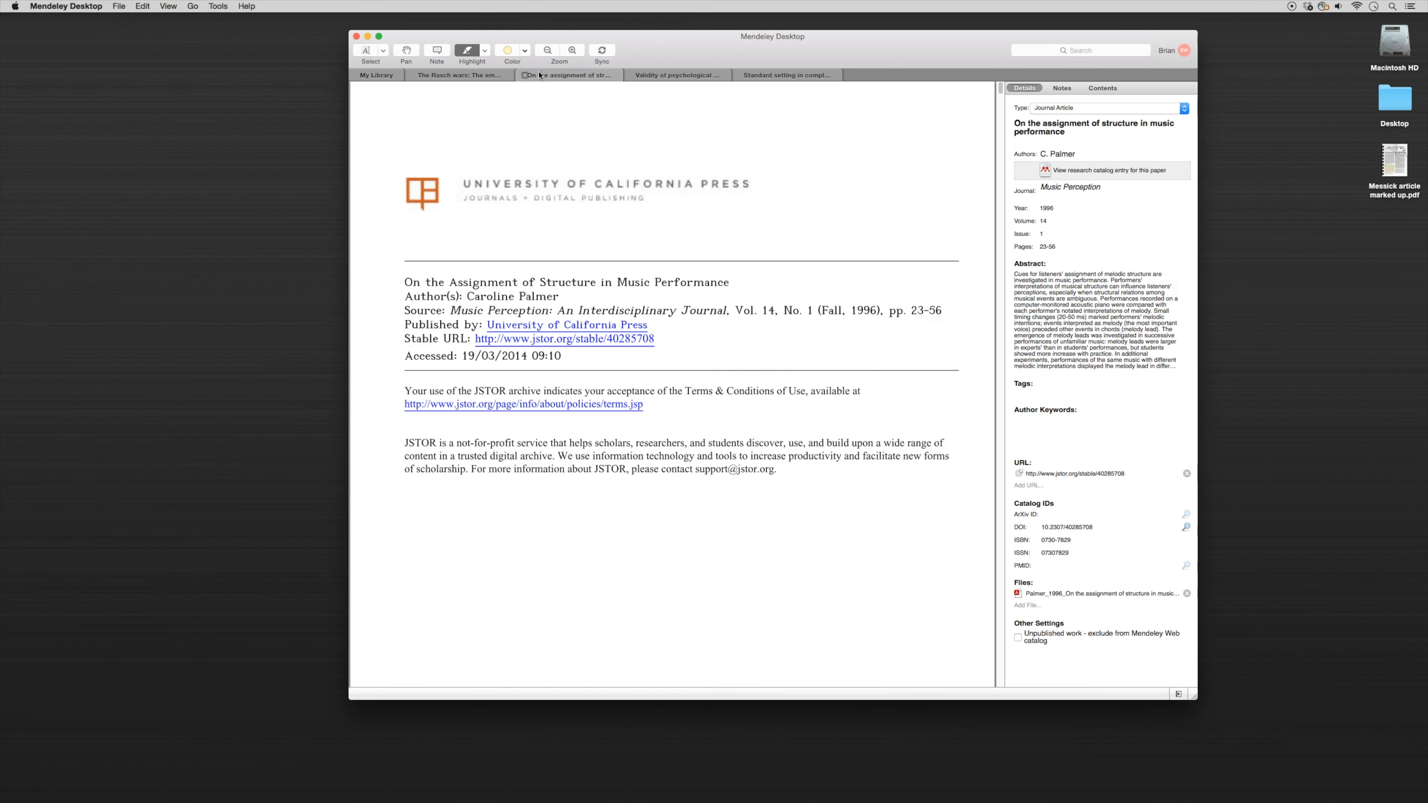
scroll(659, 324, down, 20)
scroll(658, 322, down, 20)
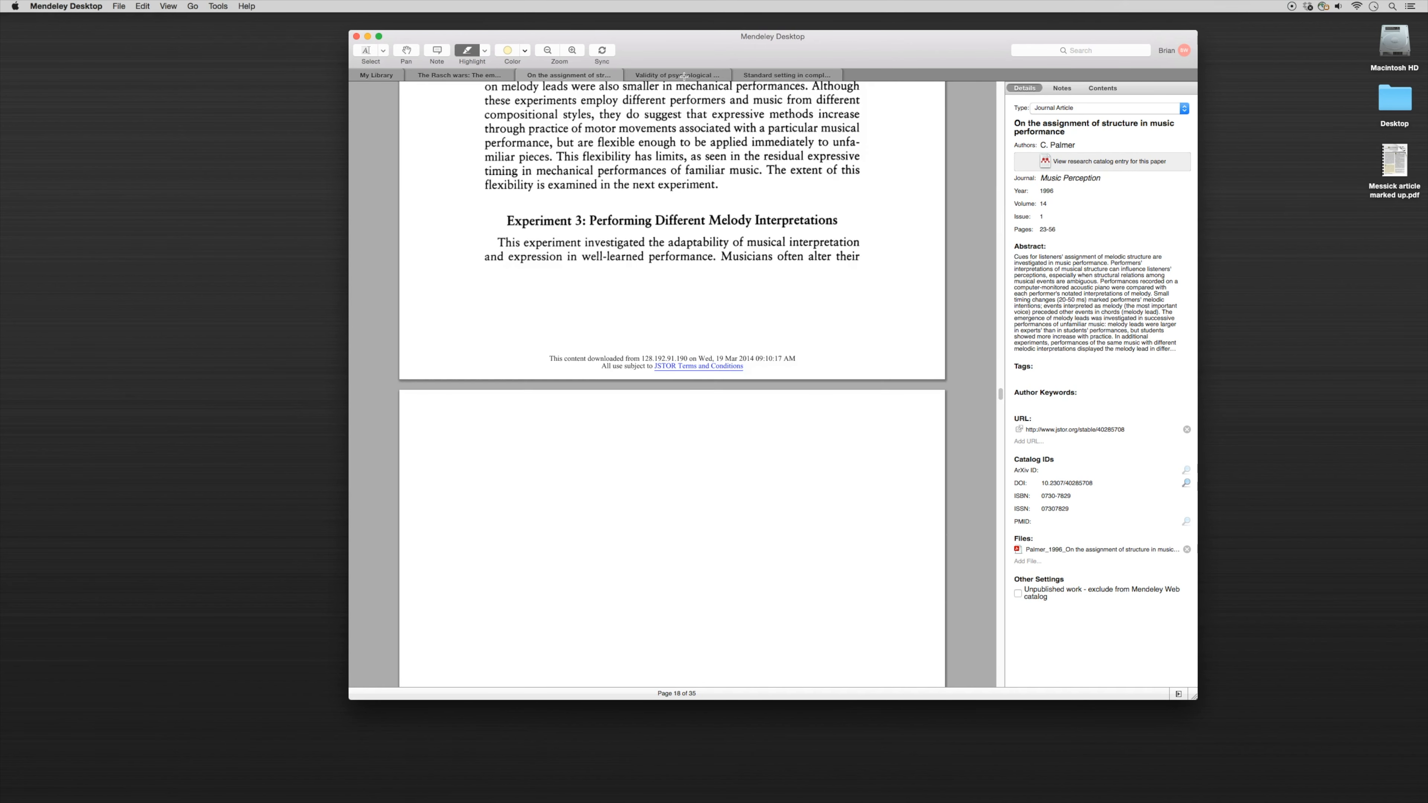
Go through the other open articles and return to "The Rasch wars".
click(459, 75)
click(771, 75)
click(673, 75)
click(539, 75)
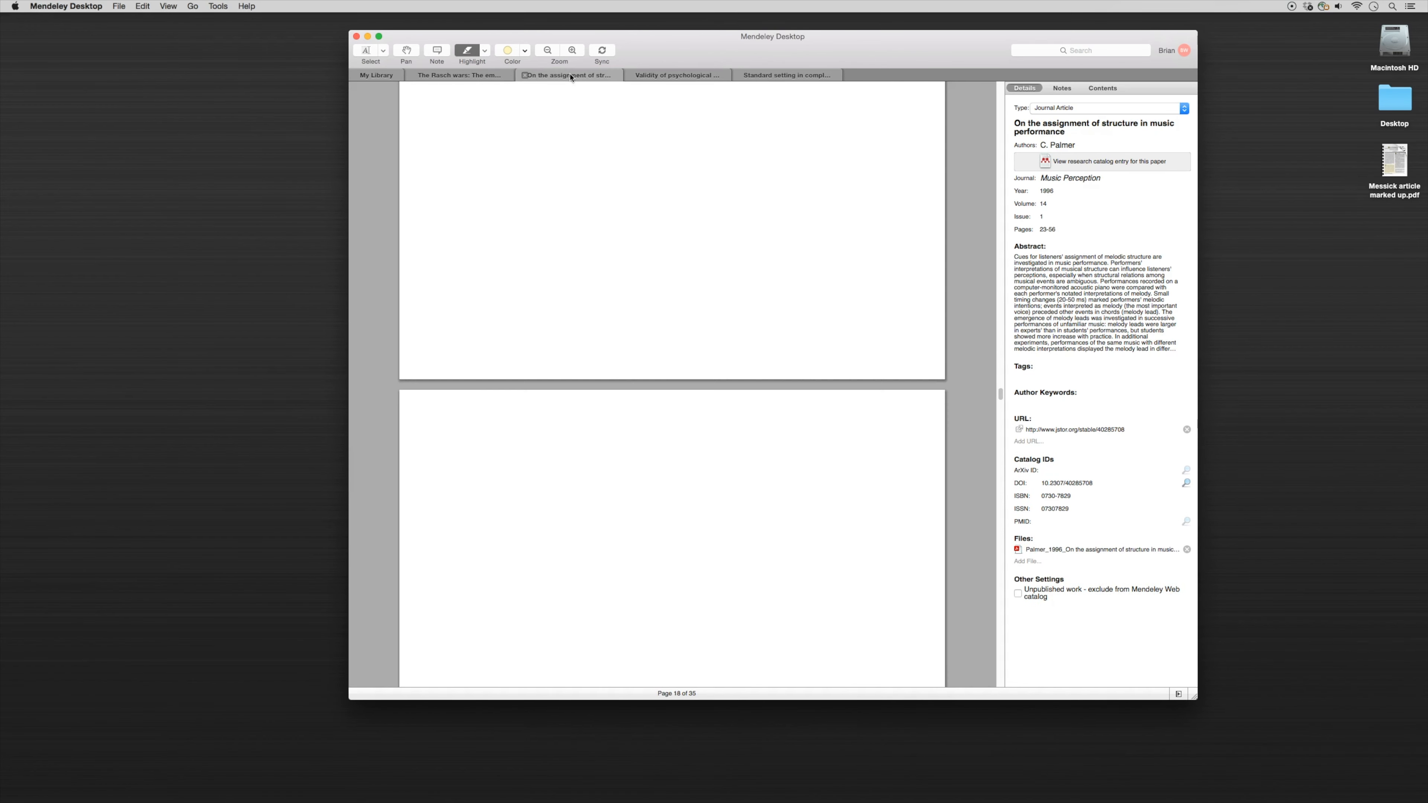
click(474, 76)
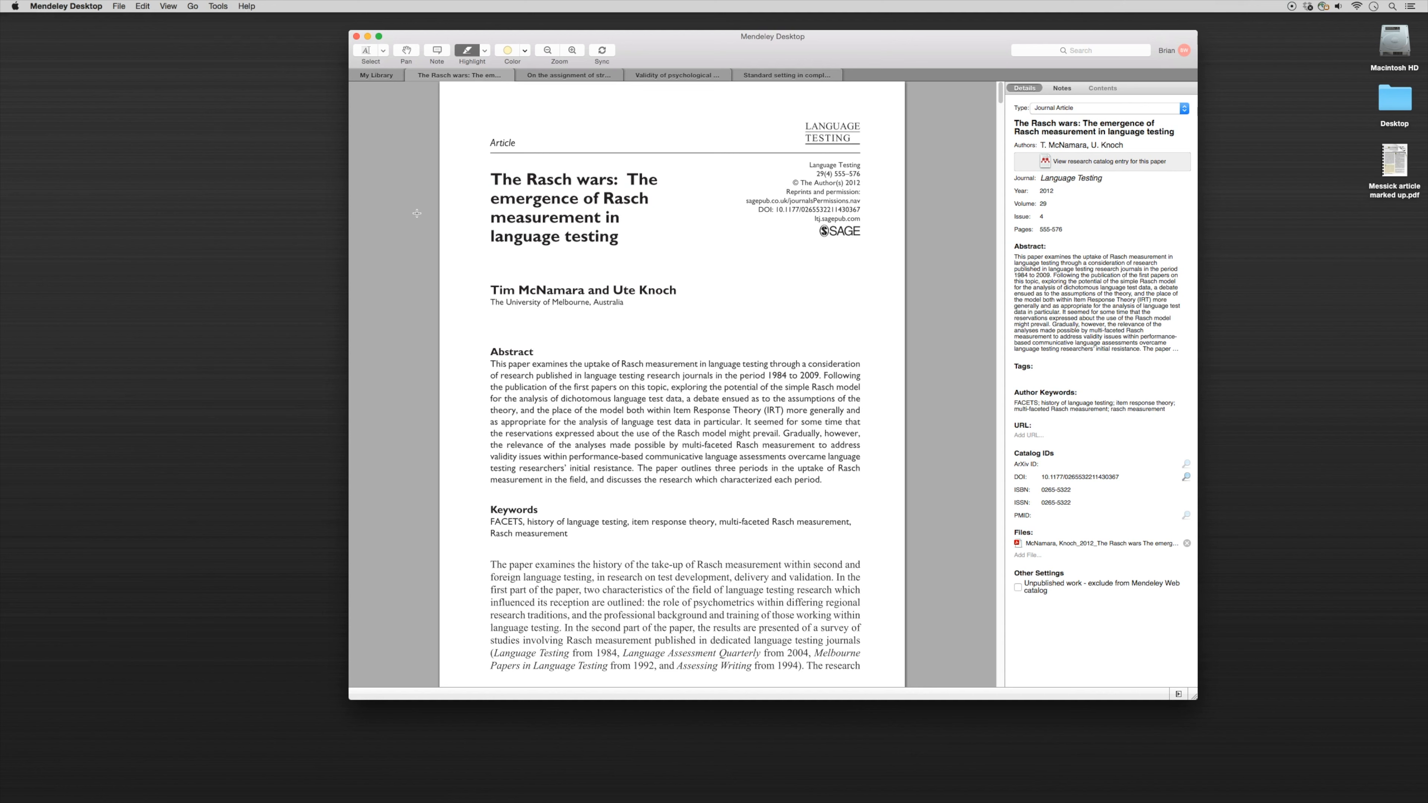
Read through the Rasch article to the "Enter Rasch: The 1970s and 1980s" section on page 4, and reduce the page zoom.
scroll(656, 399, down, 15)
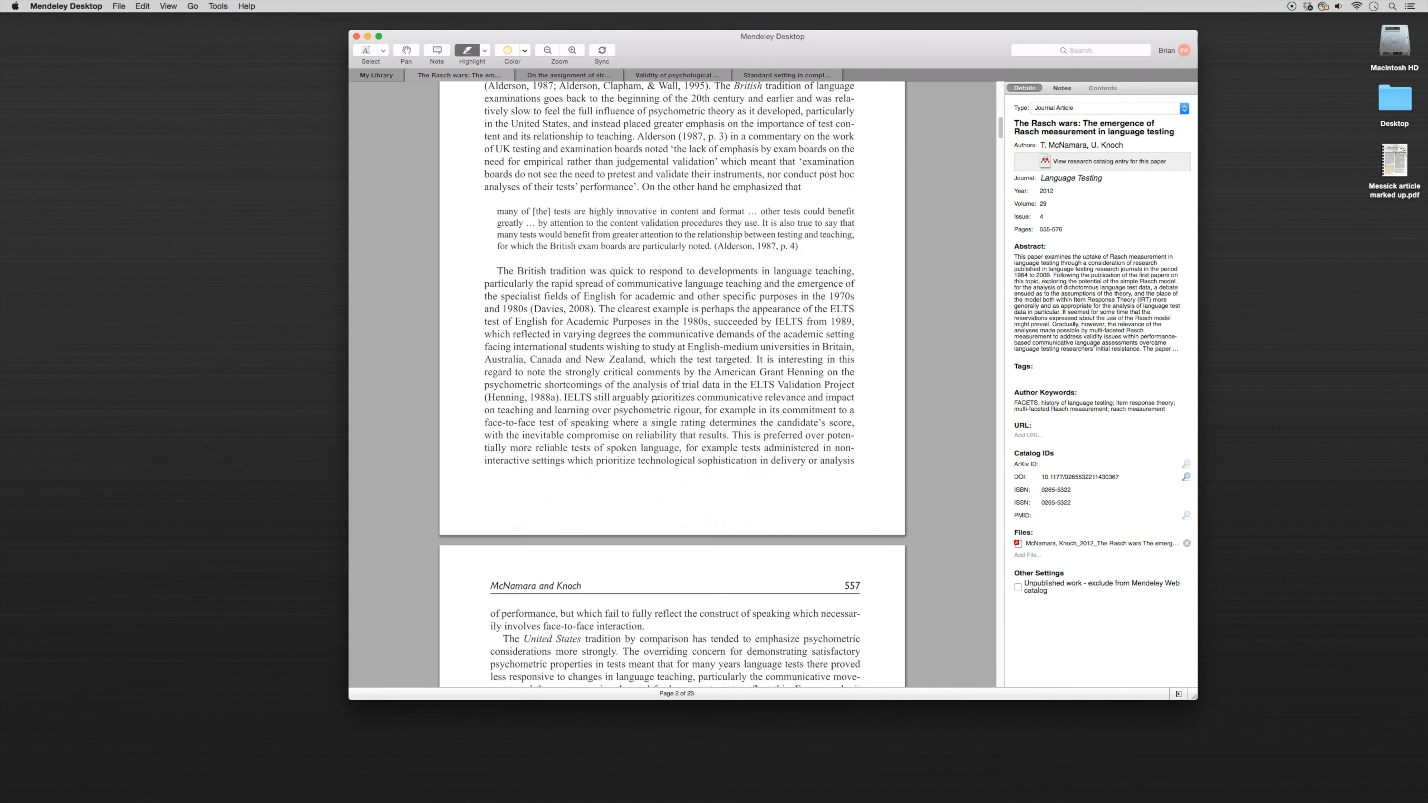
scroll(656, 398, down, 8)
scroll(627, 369, down, 5)
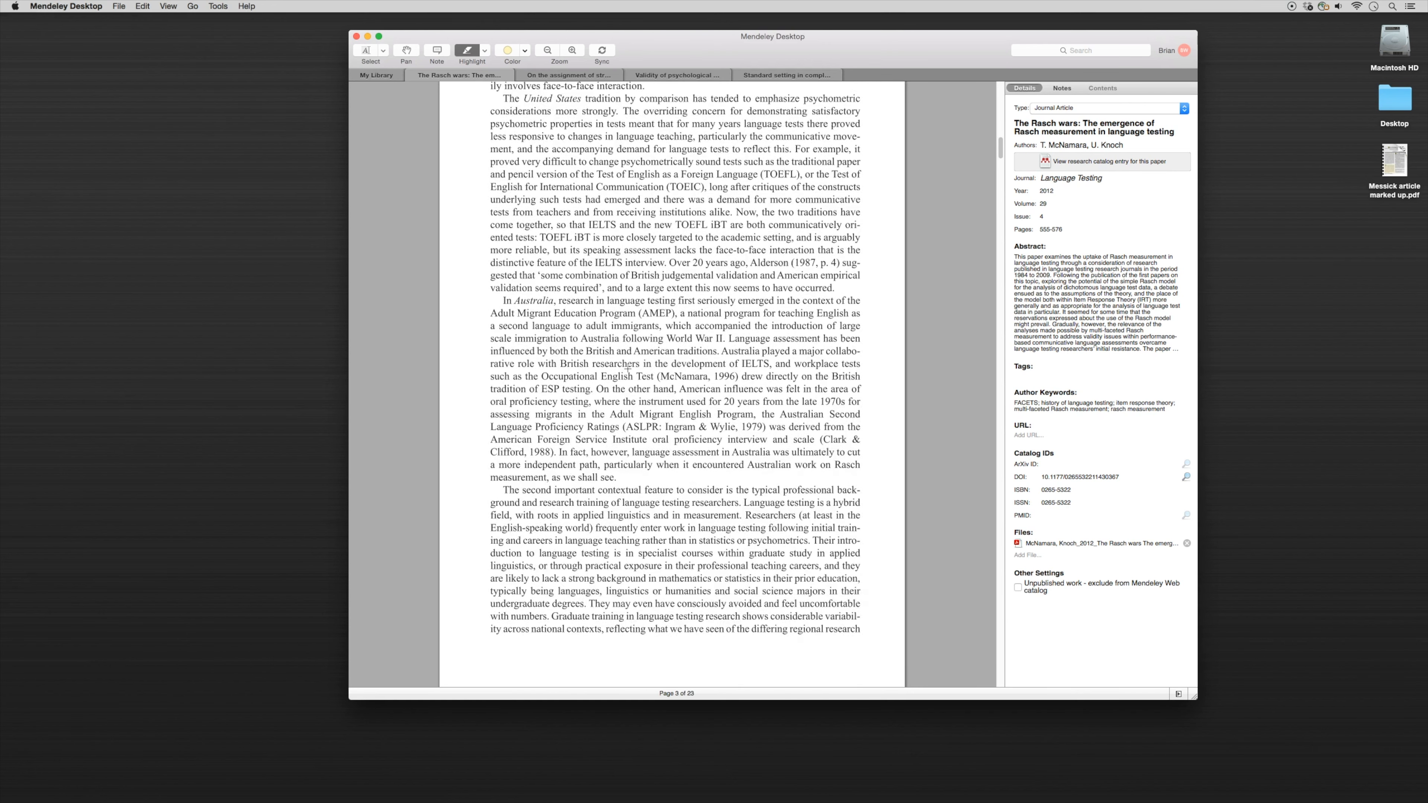
scroll(627, 369, up, 5)
scroll(627, 370, down, 20)
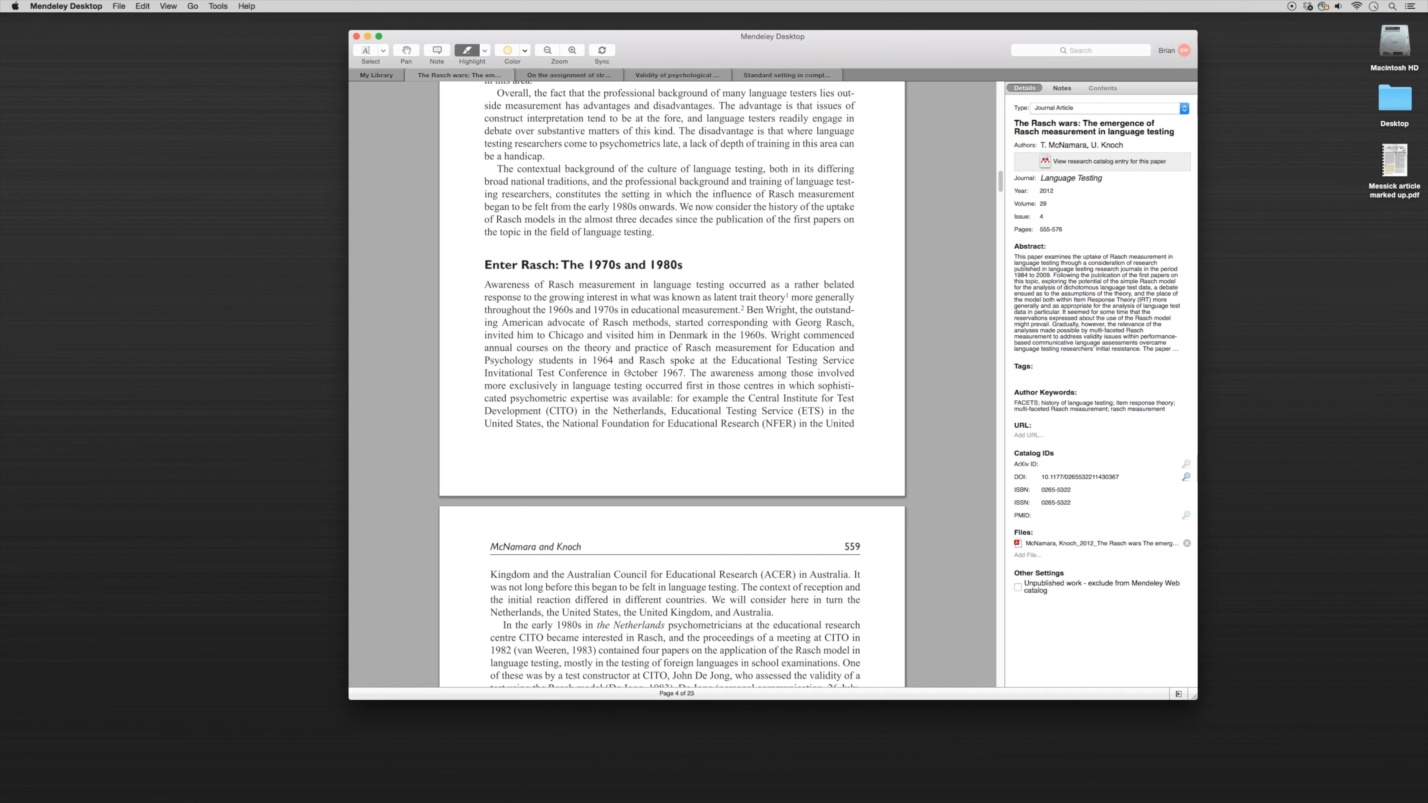
scroll(628, 373, up, 3)
scroll(611, 270, up, 3)
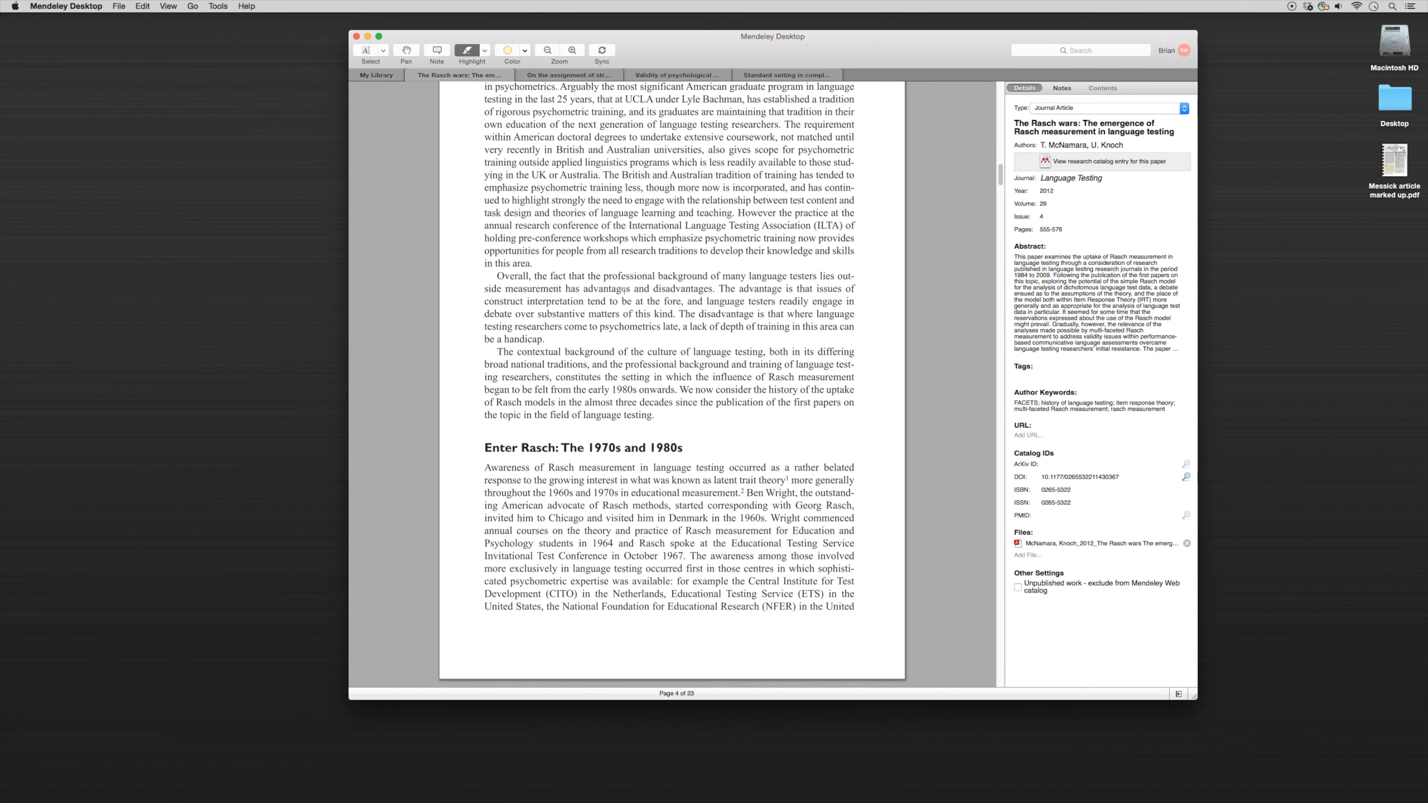
key(super+minus)
key(super+minus)
scroll(567, 108, up, 1)
Rotate the Rasch article's pages left, and rotate them right again to upright.
click(143, 6)
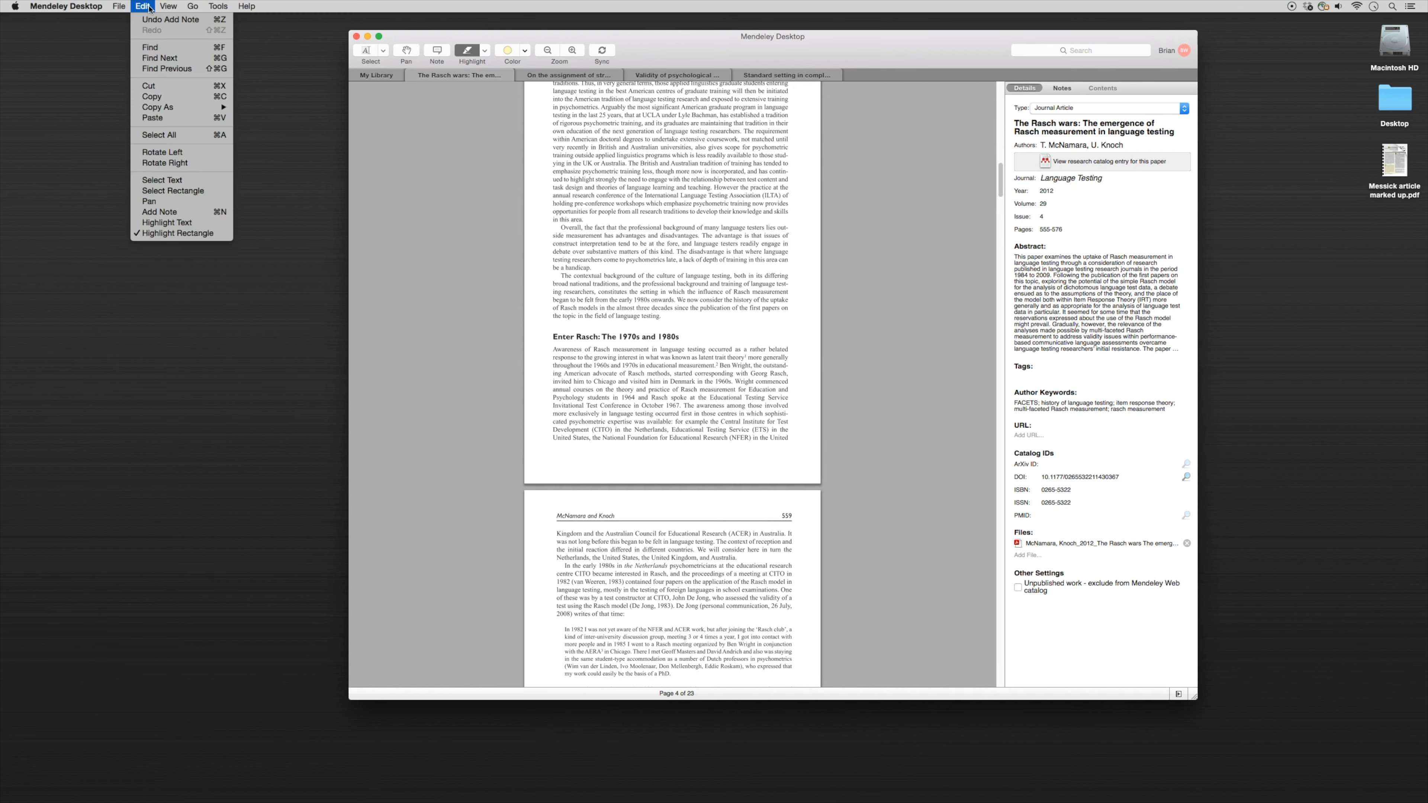
click(178, 152)
click(143, 7)
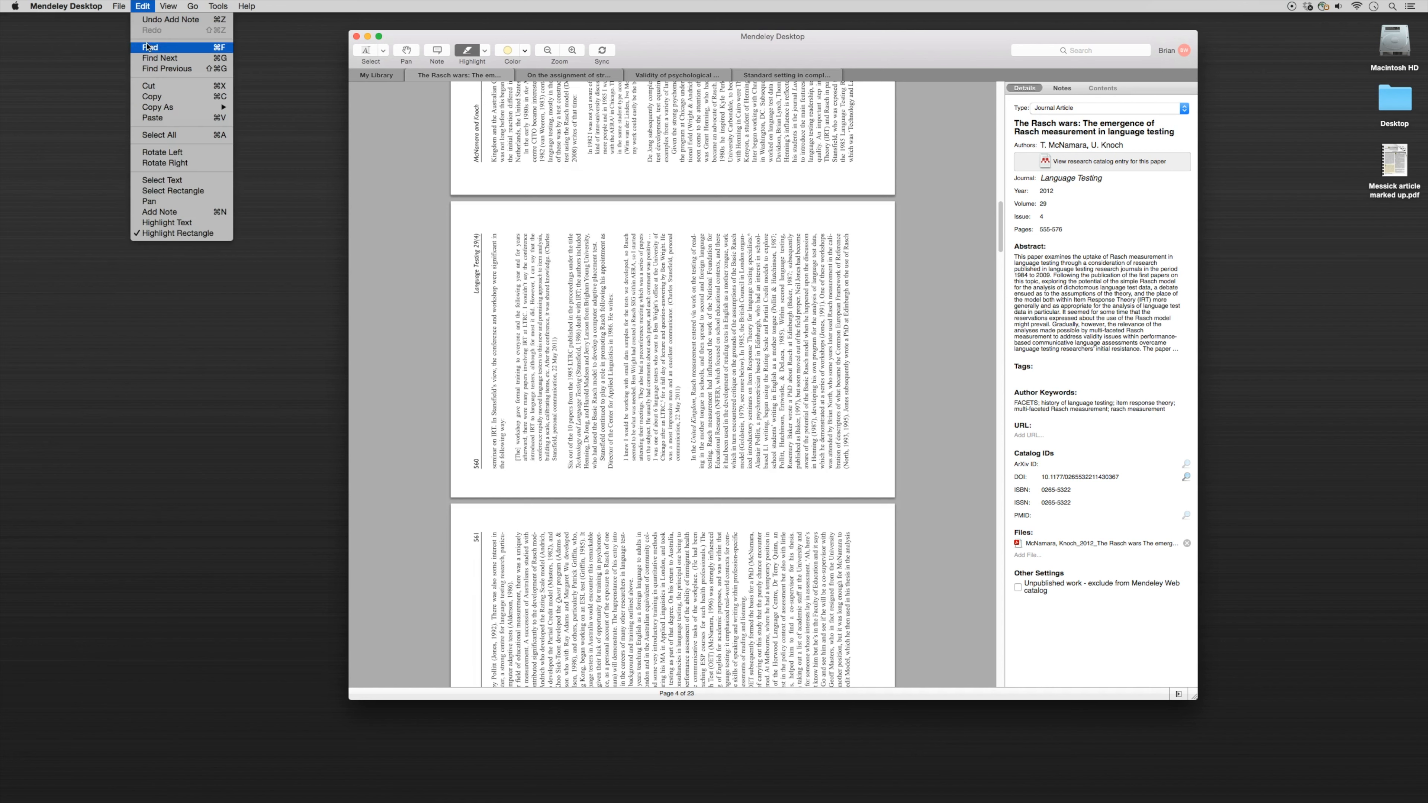
click(180, 164)
Activate the Pan tool and pull the Rasch article's pages back from page 4 to page 2.
click(143, 7)
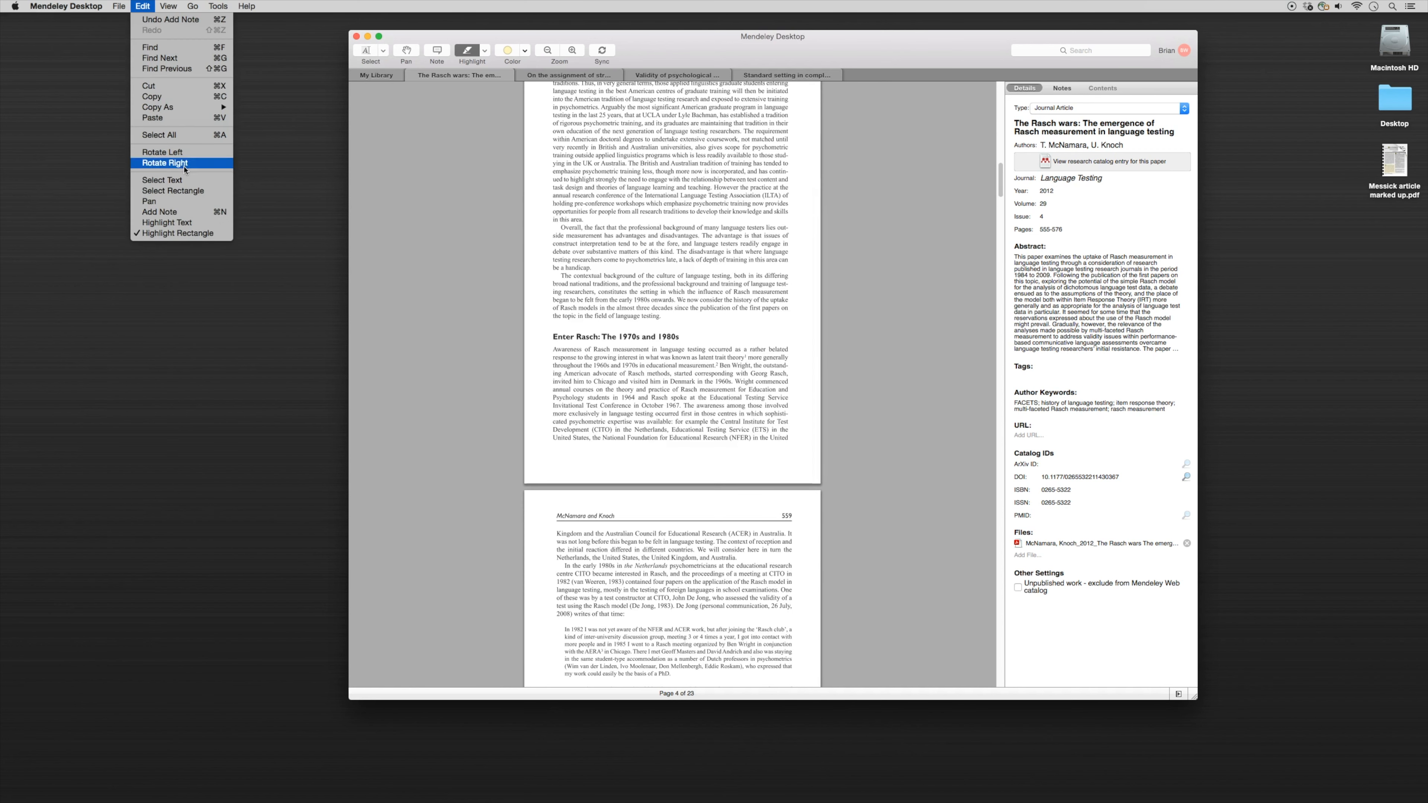
click(193, 202)
drag(622, 240, 638, 567)
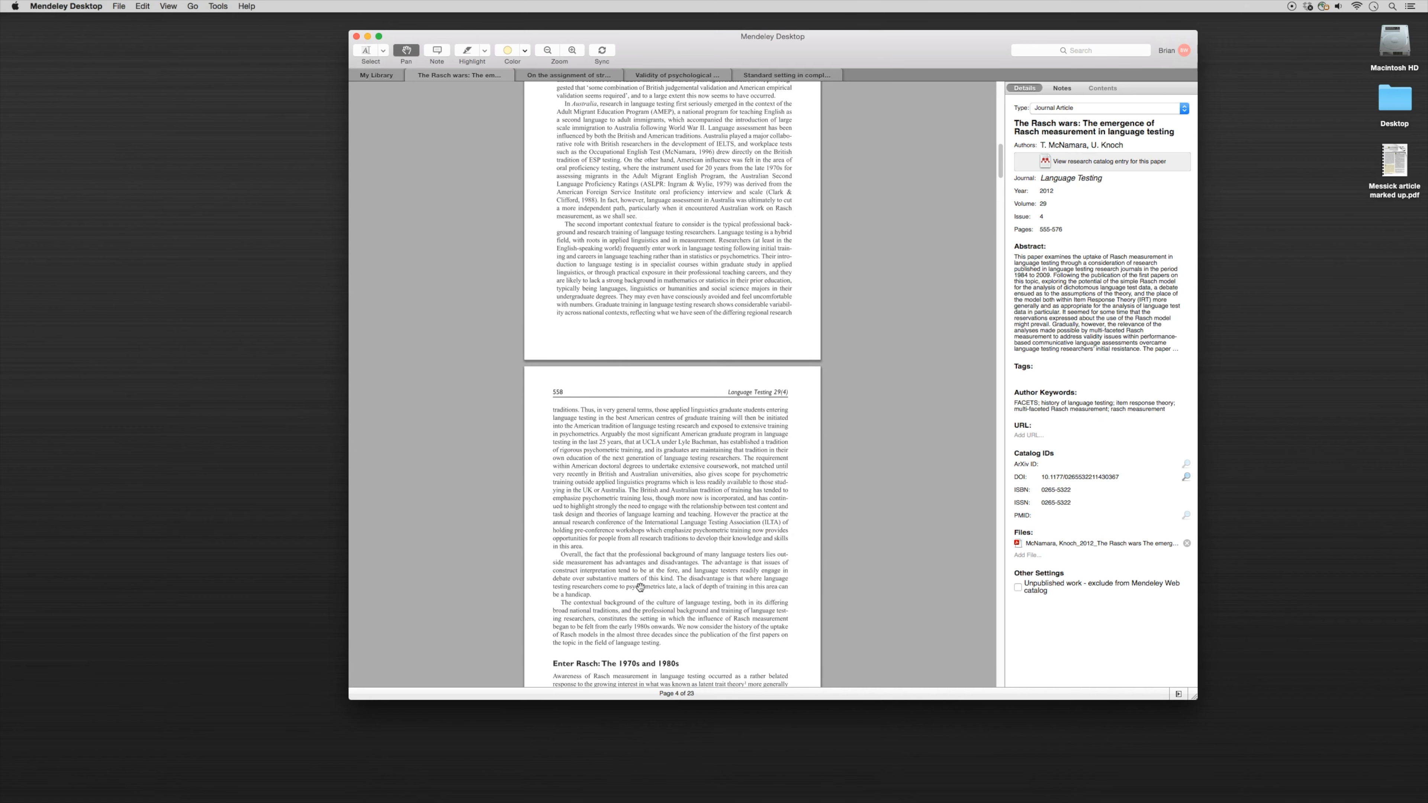
drag(599, 268, 685, 537)
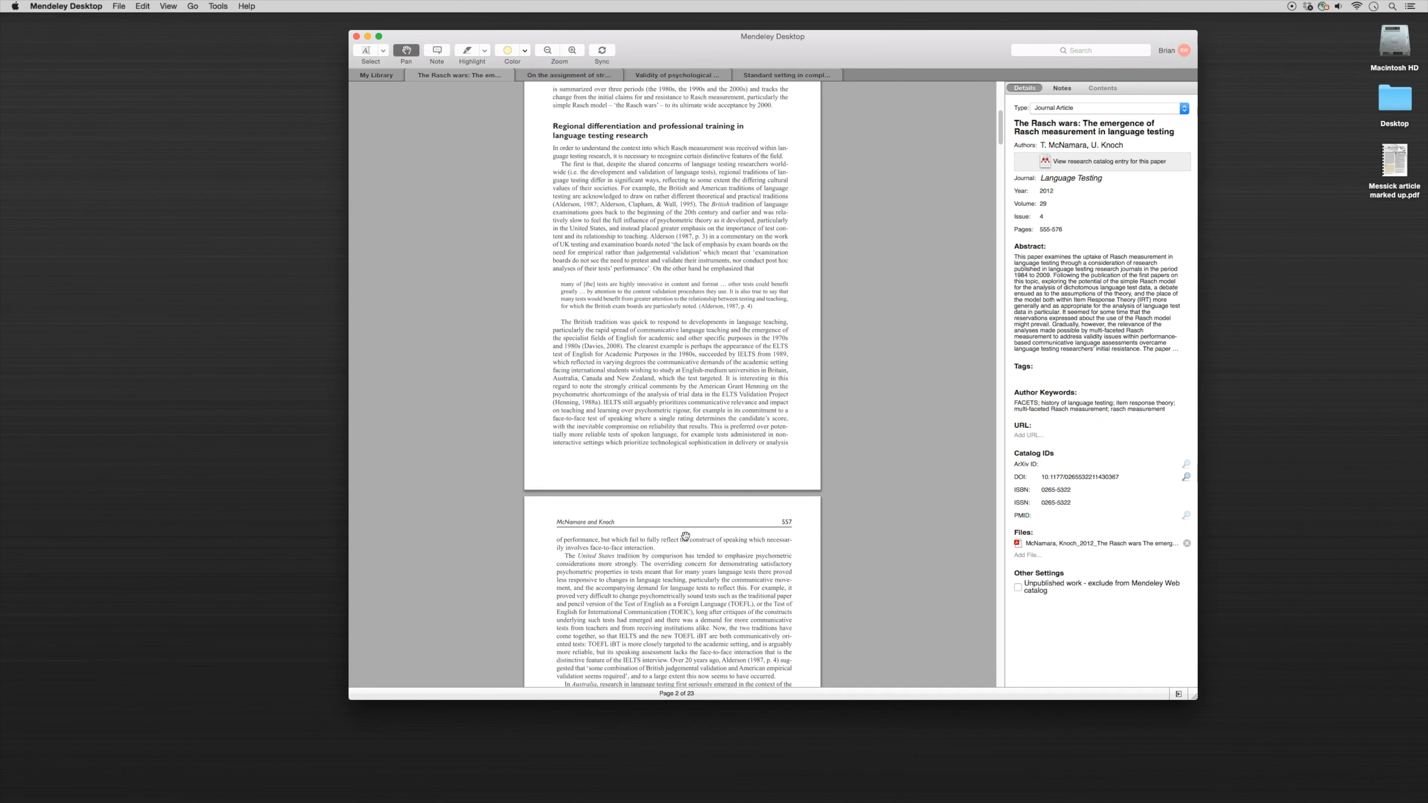